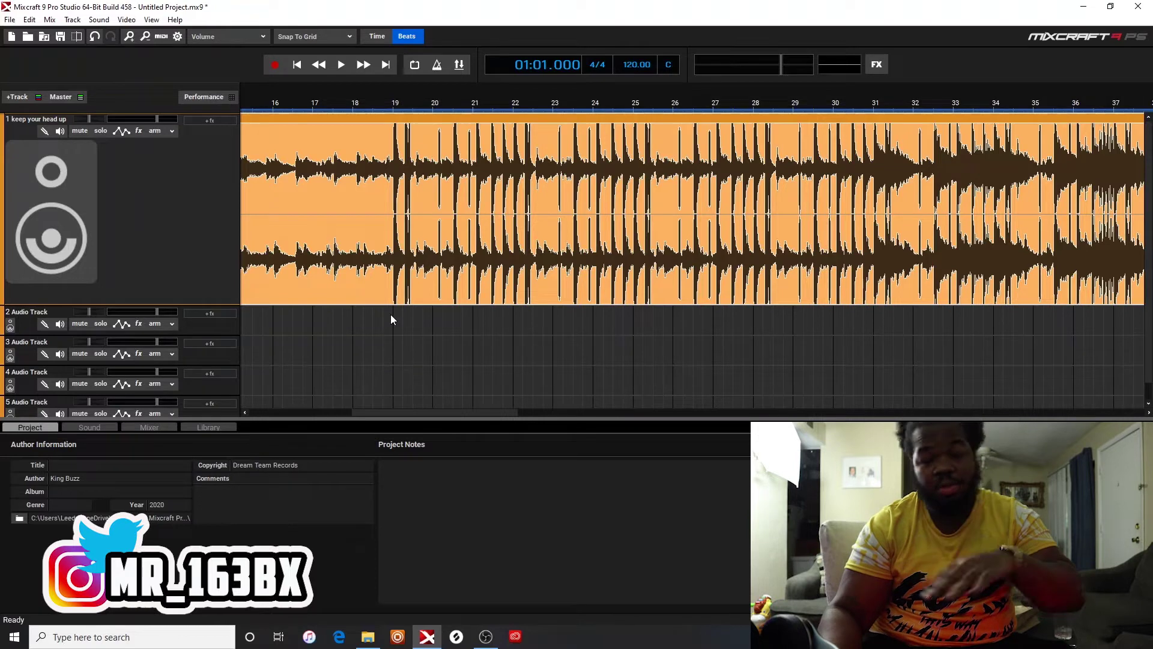
Step: Listen to the first track from bar 19, then from bar 21, and stop playback
{"action": "left_click", "coordinate": [391, 318]}
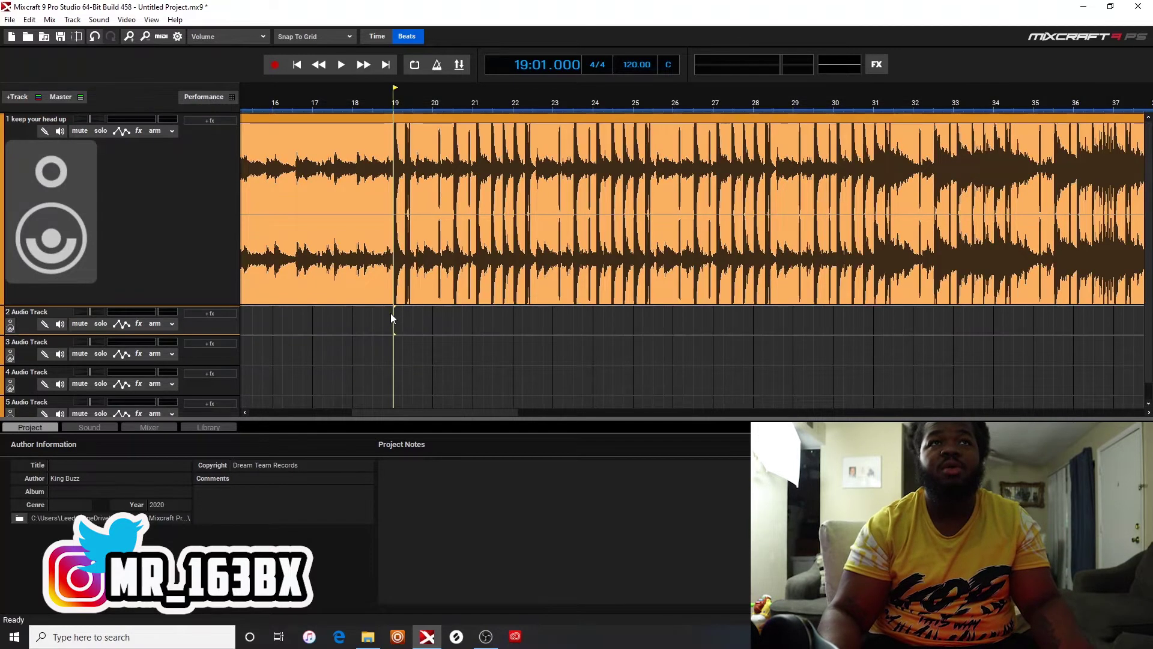
{"action": "key", "text": "space"}
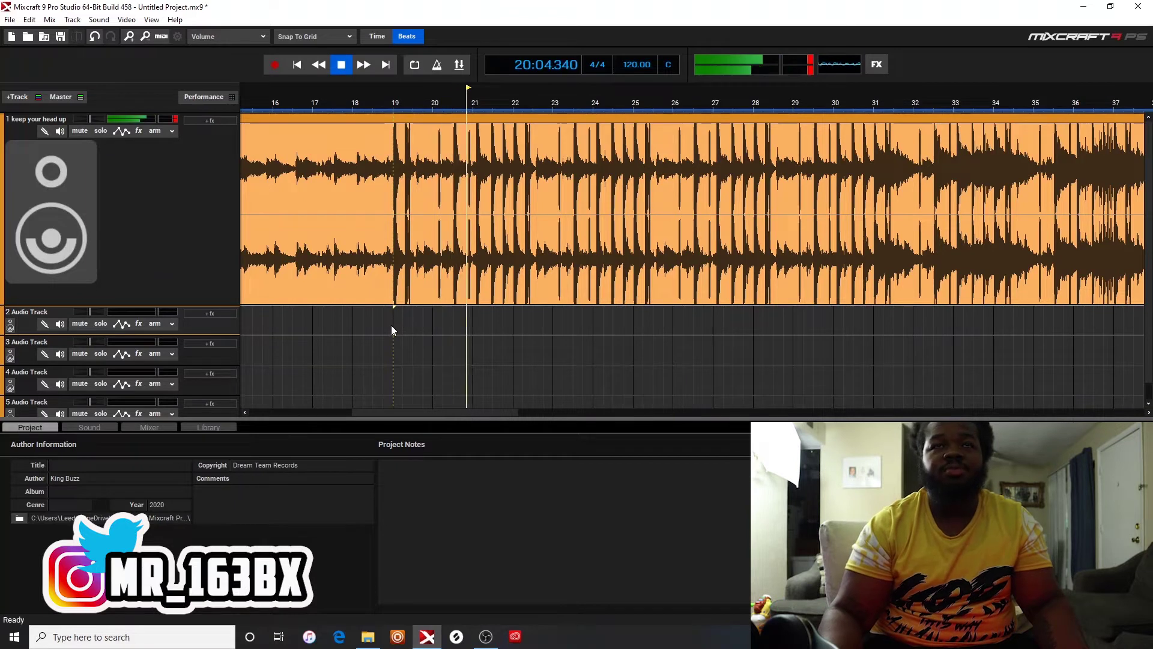
{"action": "left_click", "coordinate": [471, 324]}
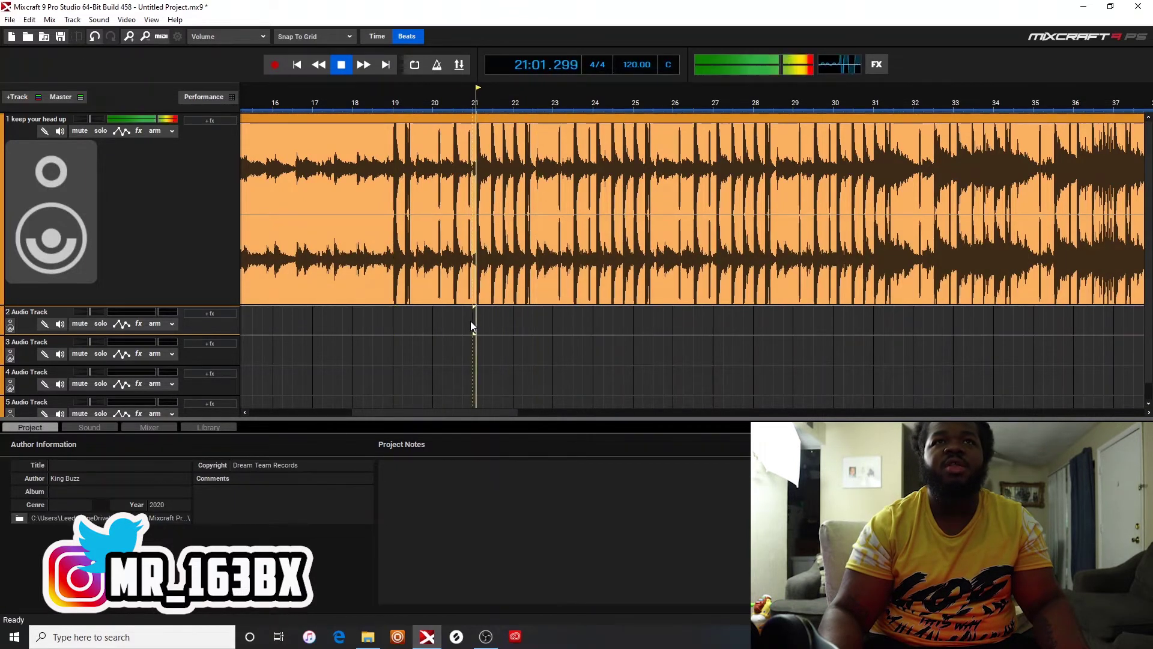
{"action": "key", "text": "space"}
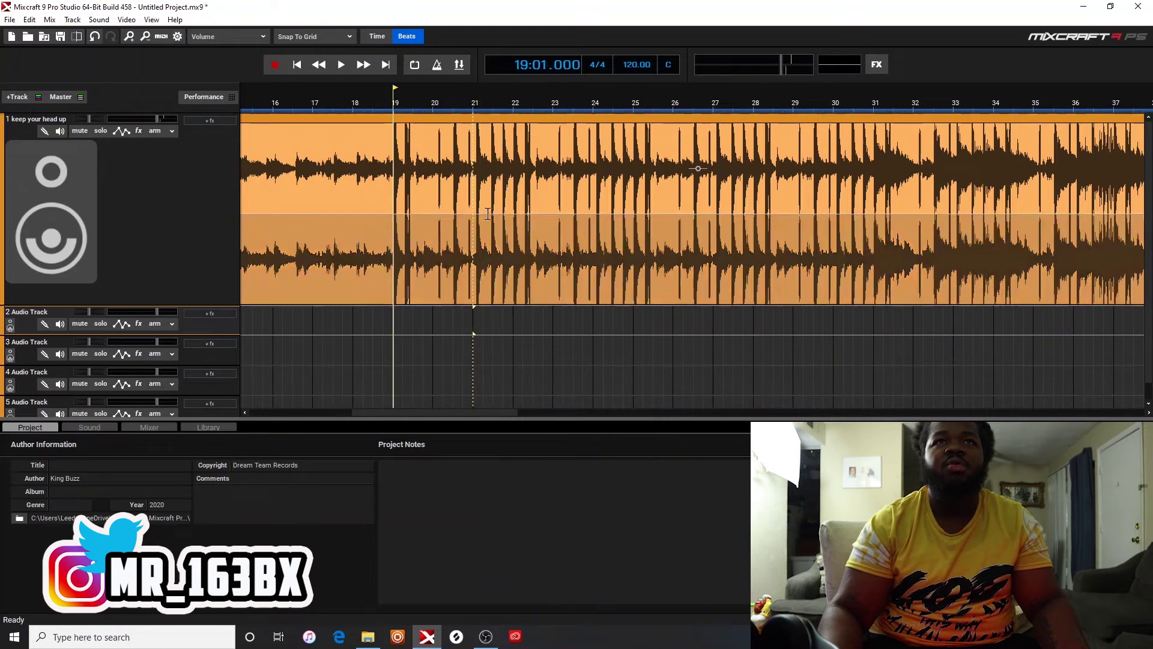
Step: Turn grid snapping off and audition the track from about 21:02.6, midway through bar 21
{"action": "left_click", "coordinate": [301, 36]}
{"action": "left_click", "coordinate": [301, 53]}
{"action": "scroll", "coordinate": [435, 199], "scroll_direction": "up", "scroll_amount": 3}
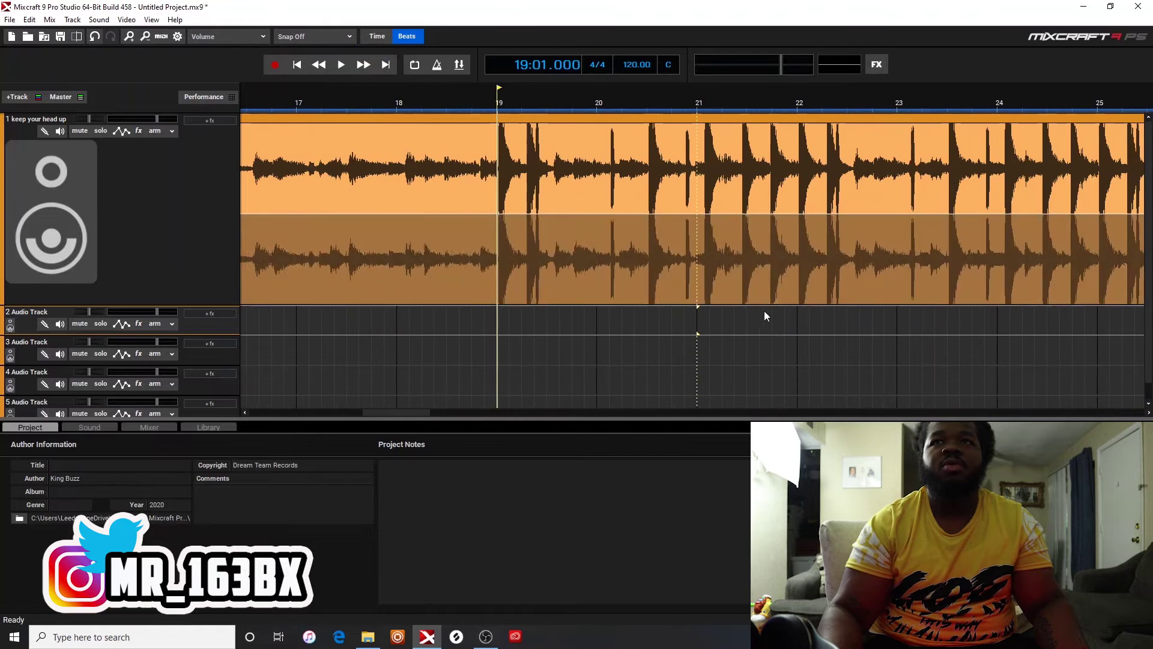
{"action": "left_click", "coordinate": [738, 328]}
{"action": "key", "text": "space"}
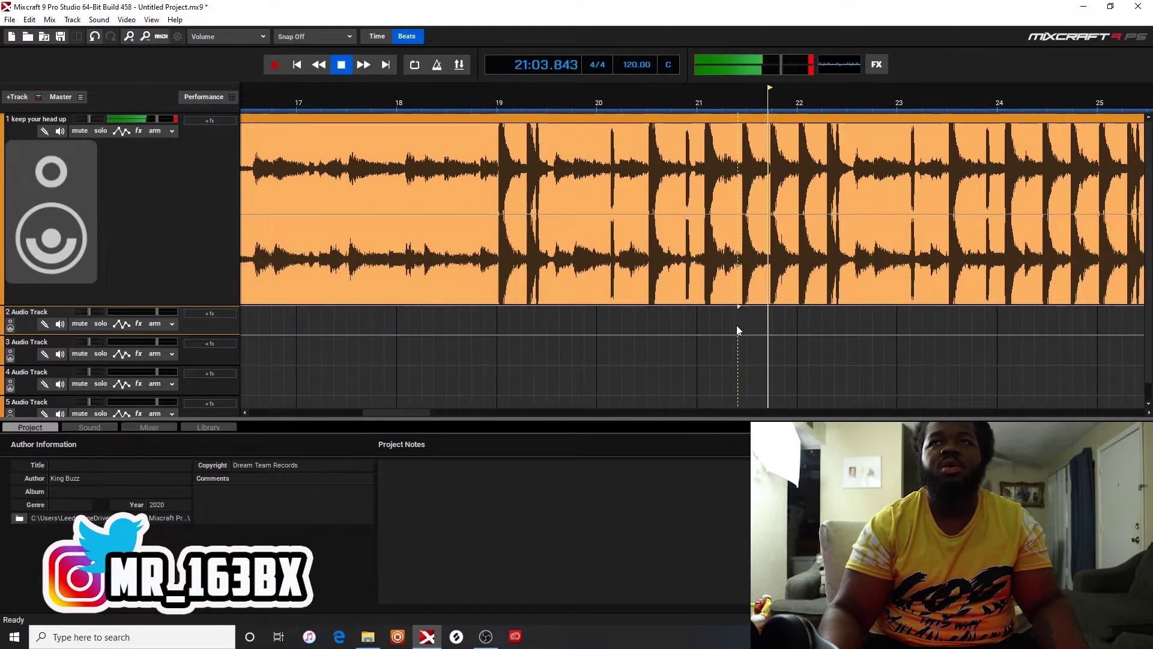
{"action": "key", "text": "space"}
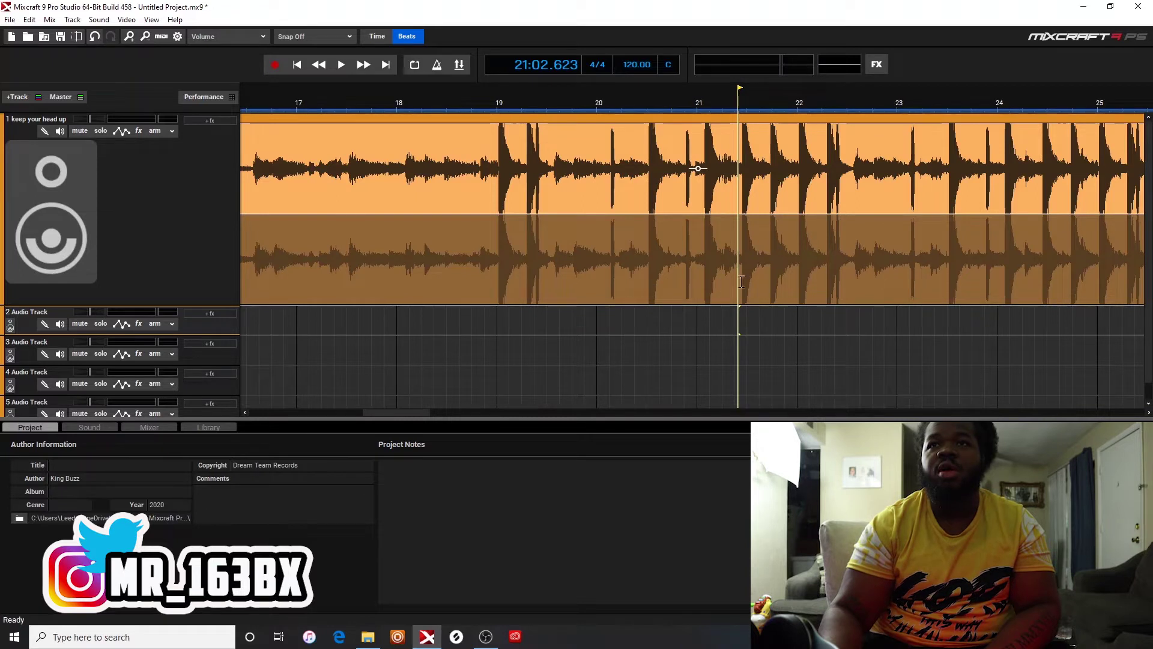
Step: Delete the clip's audio from the middle of bar 21 to the start of bar 22, and audition the gap from about bar 20
{"action": "left_click_drag", "start_coordinate": [741, 282], "coordinate": [801, 278]}
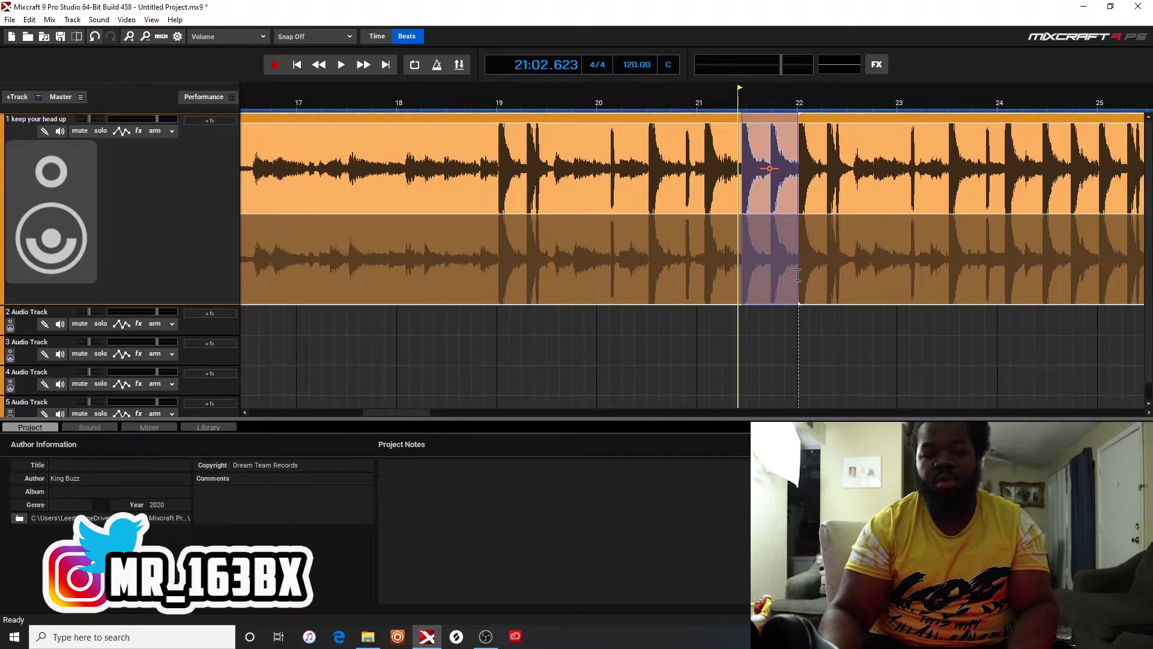
{"action": "key", "text": "Delete"}
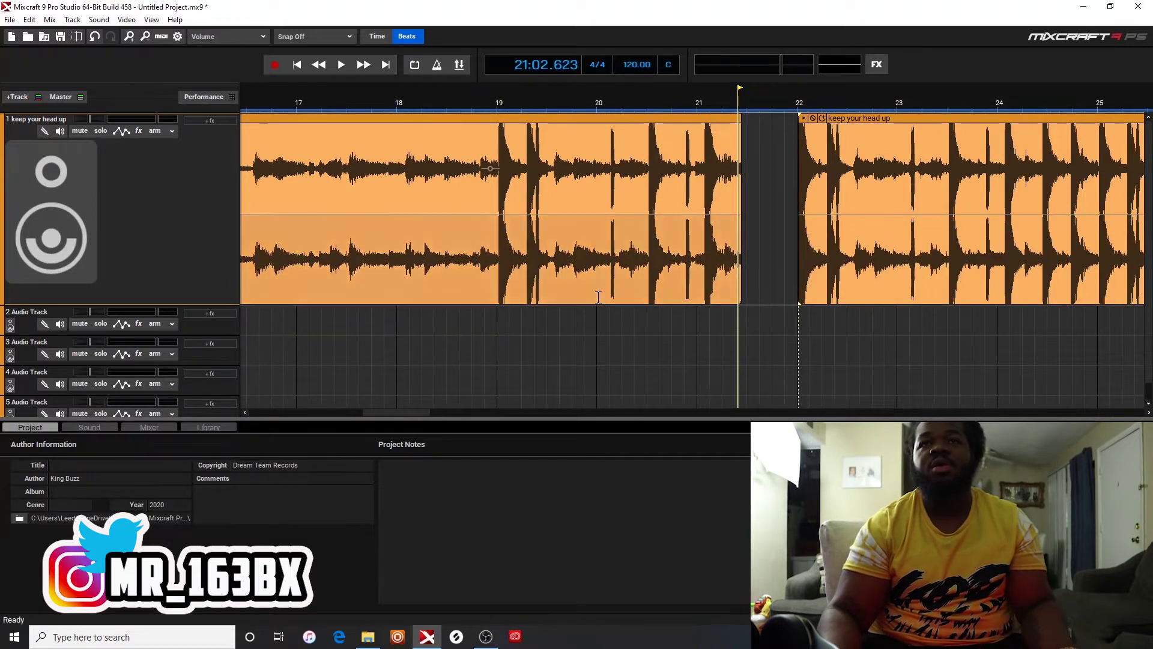
{"action": "left_click", "coordinate": [595, 326]}
{"action": "key", "text": "space"}
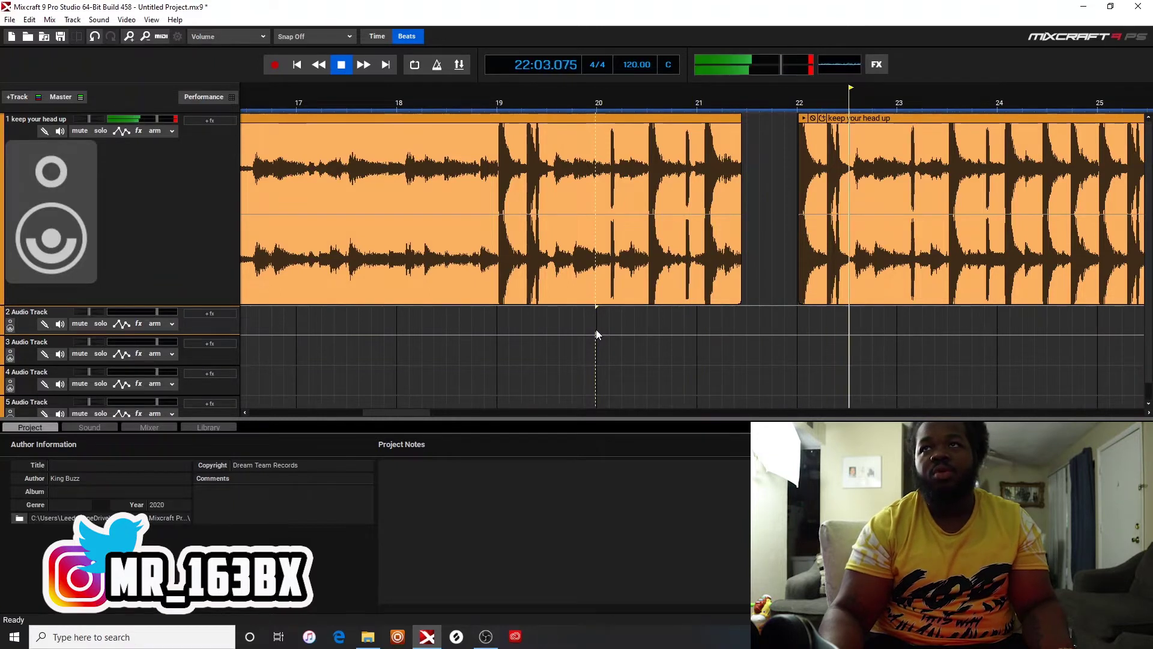
{"action": "key", "text": "space"}
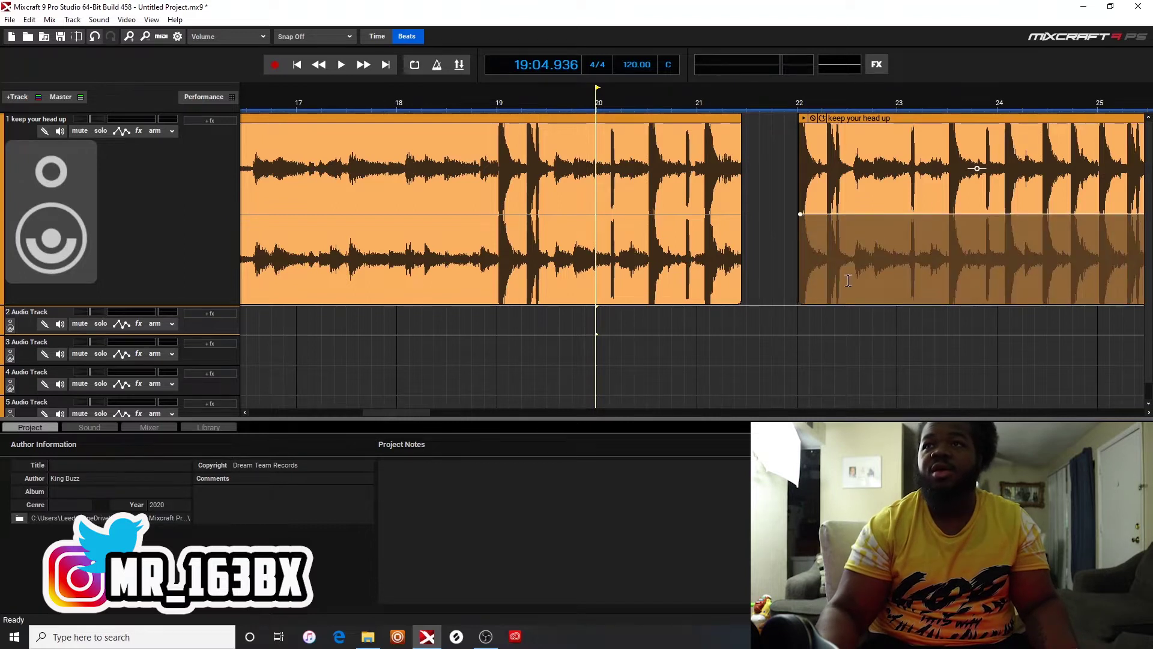
Step: Delete the clip's audio from the middle of bar 22 to the middle of bar 23, and audition both gaps from bar 21
{"action": "left_click_drag", "start_coordinate": [844, 283], "coordinate": [950, 282]}
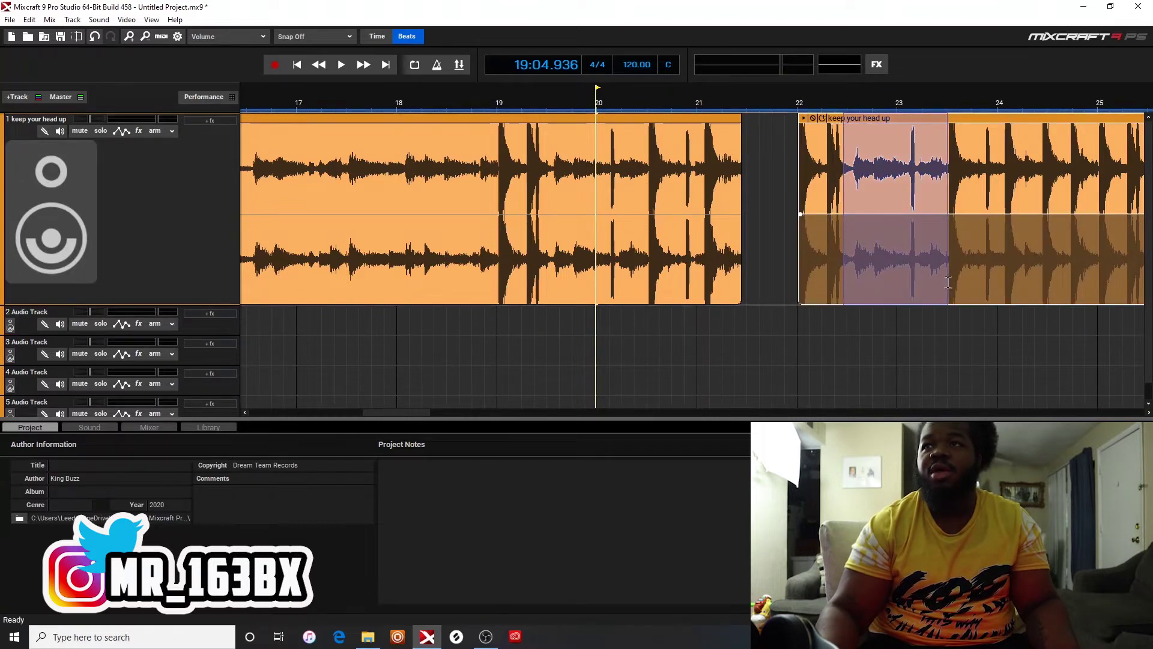
{"action": "key", "text": "Delete"}
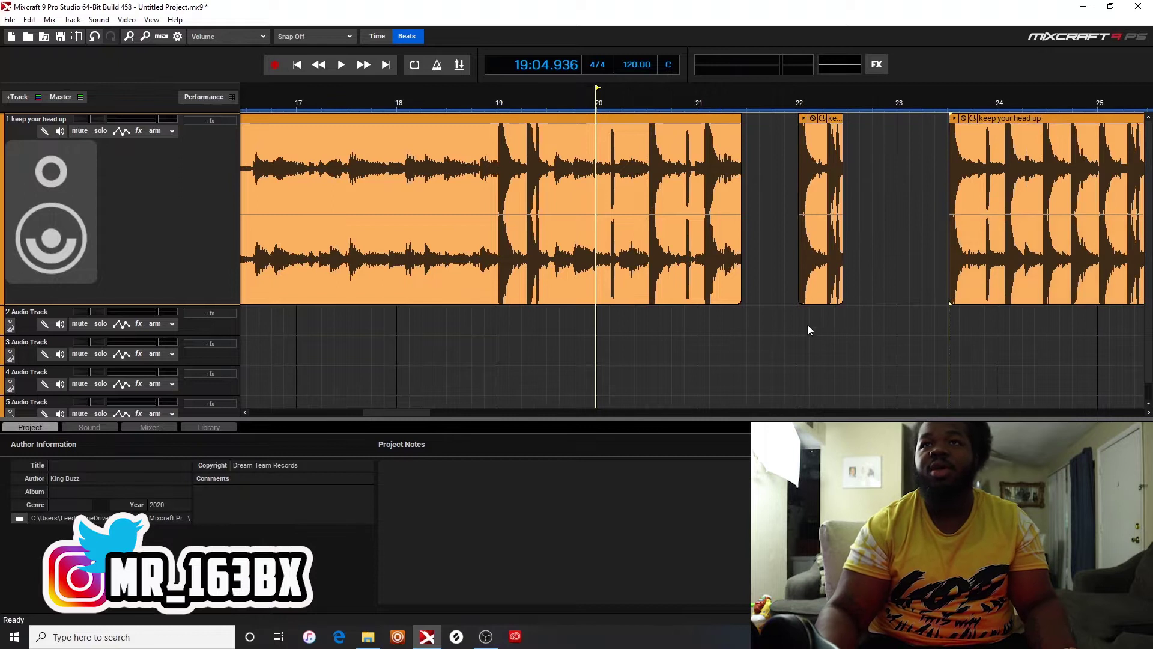
{"action": "left_click", "coordinate": [726, 330]}
{"action": "key", "text": "space"}
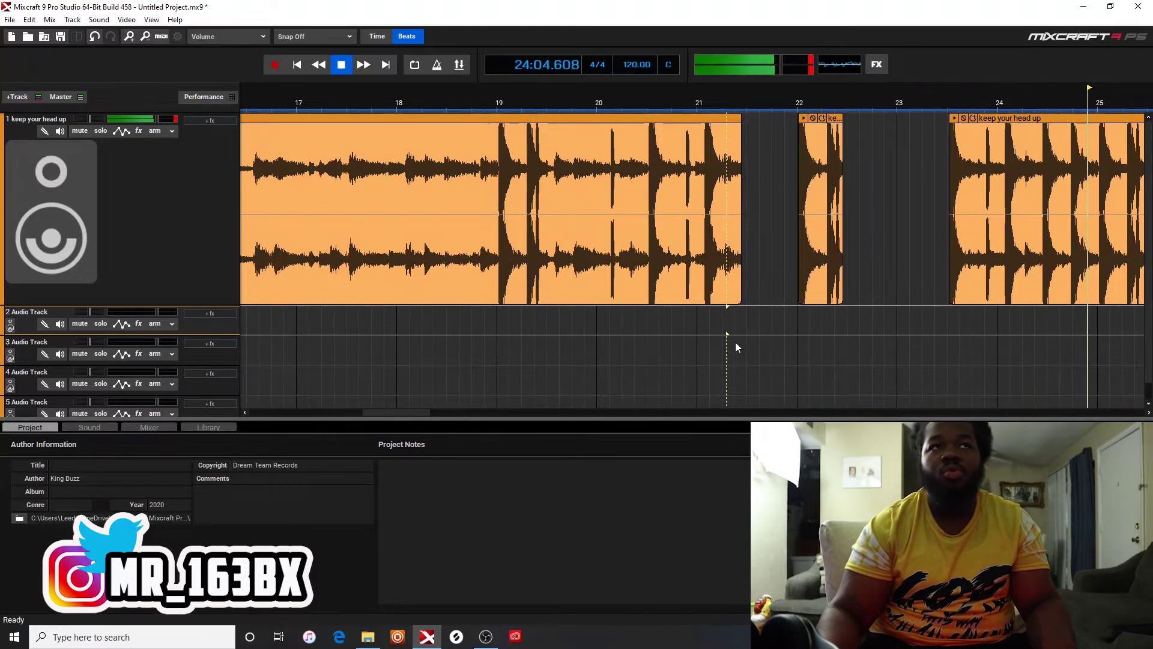
{"action": "key", "text": "space"}
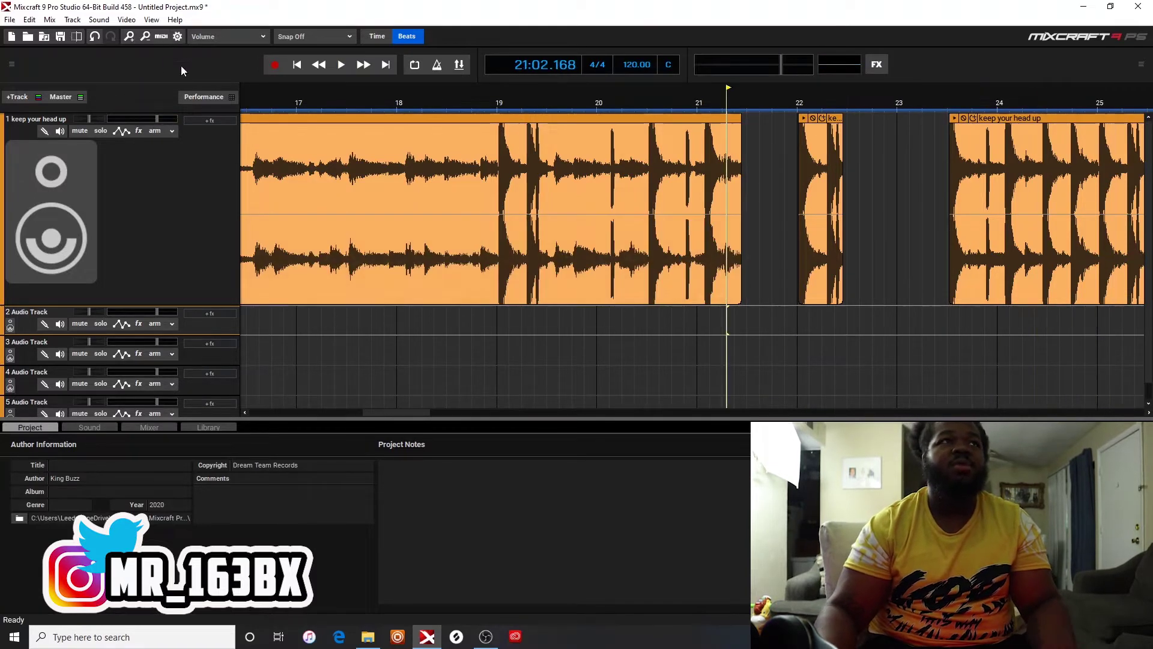
Step: Undo both section deletions in the first track's clip
{"action": "left_click", "coordinate": [96, 38]}
{"action": "left_click", "coordinate": [96, 38]}
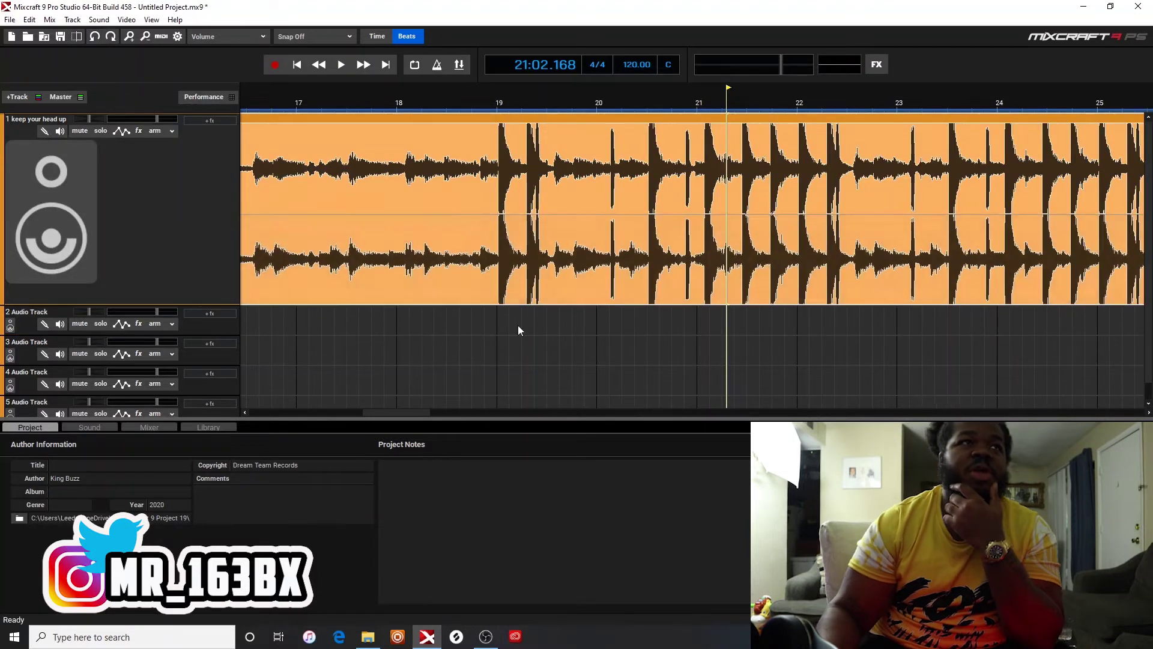
Step: Add the TapeStop effect to the first track
{"action": "left_click", "coordinate": [210, 121]}
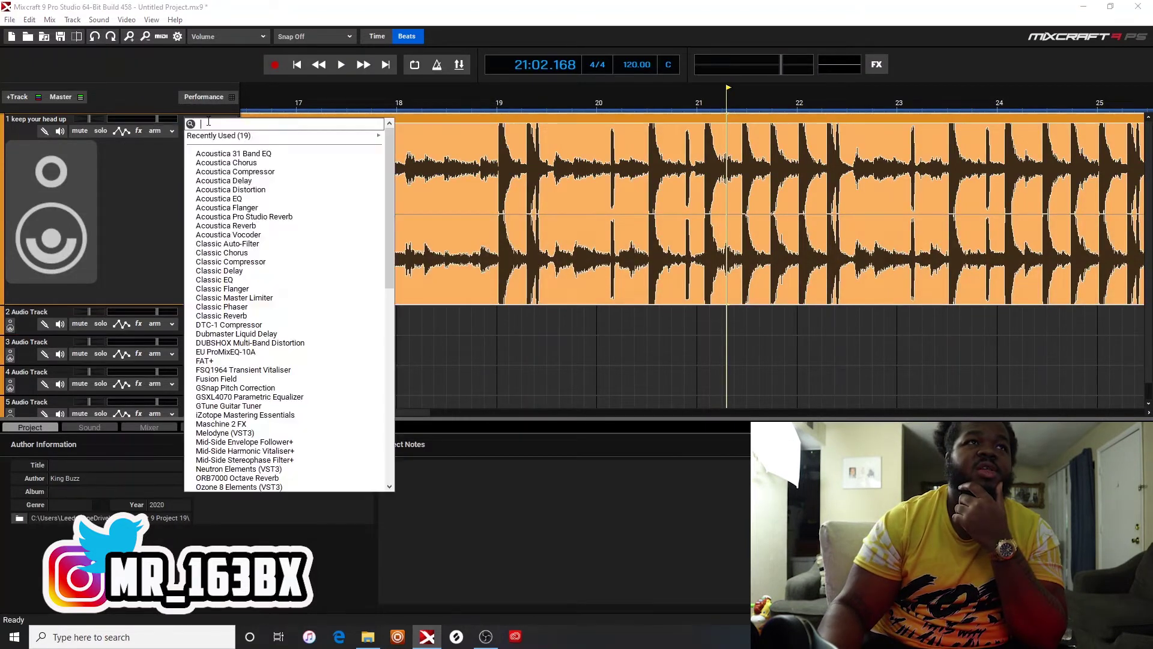
{"action": "right_click", "coordinate": [207, 124]}
{"action": "left_click", "coordinate": [158, 162]}
{"action": "left_click", "coordinate": [211, 120]}
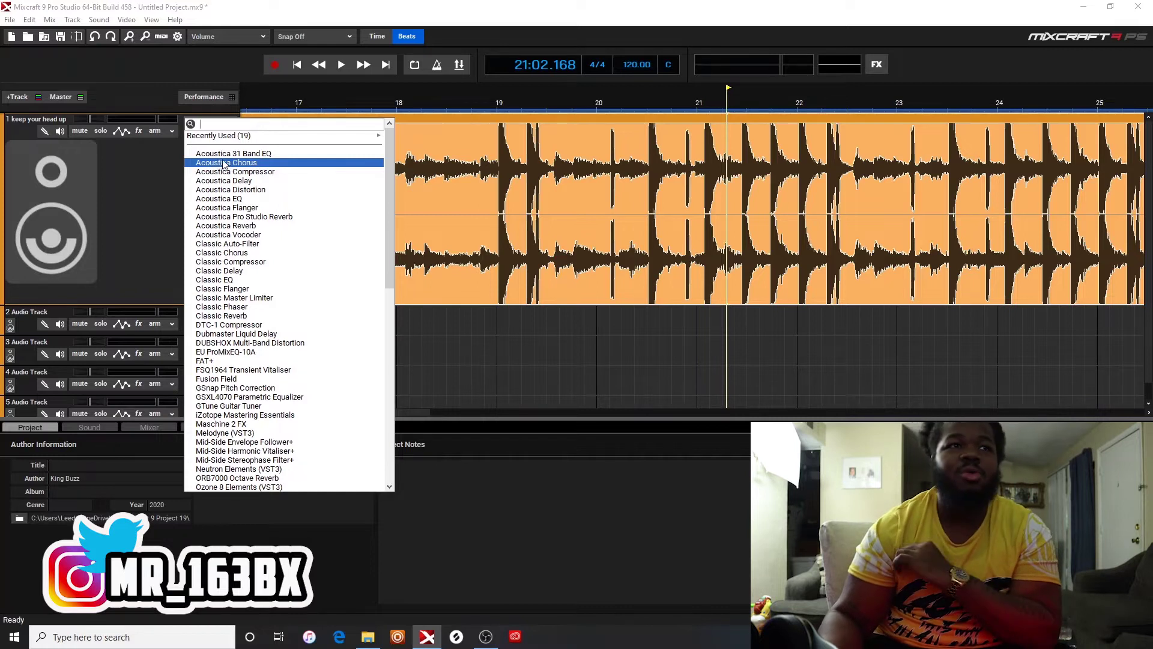
{"action": "scroll", "coordinate": [225, 164], "scroll_direction": "down", "scroll_amount": 9}
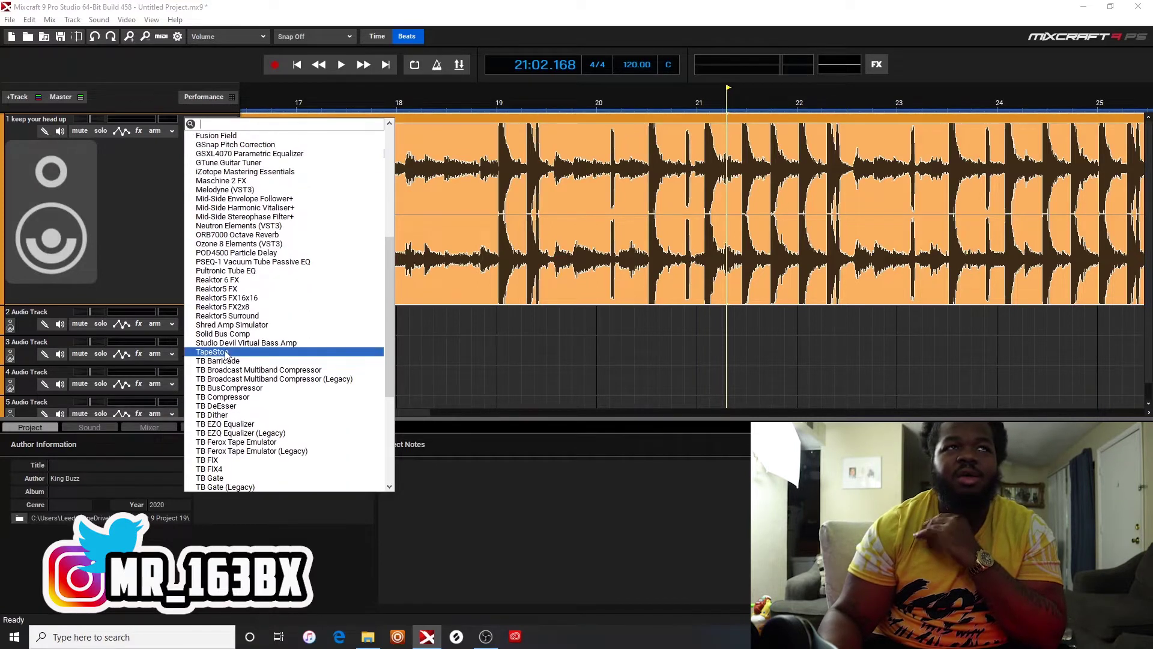
{"action": "left_click", "coordinate": [225, 352]}
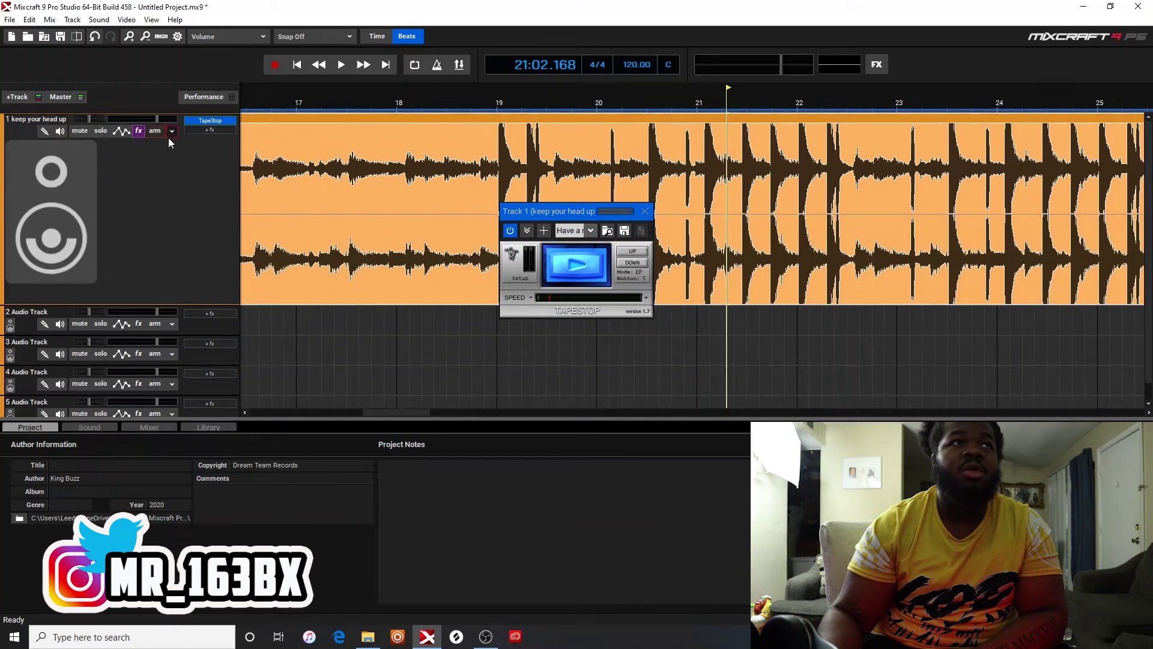
Step: Show the first track's automation lane, assign it to TapeStop's Stop/Play parameter, and arm it for recording
{"action": "left_click", "coordinate": [121, 130]}
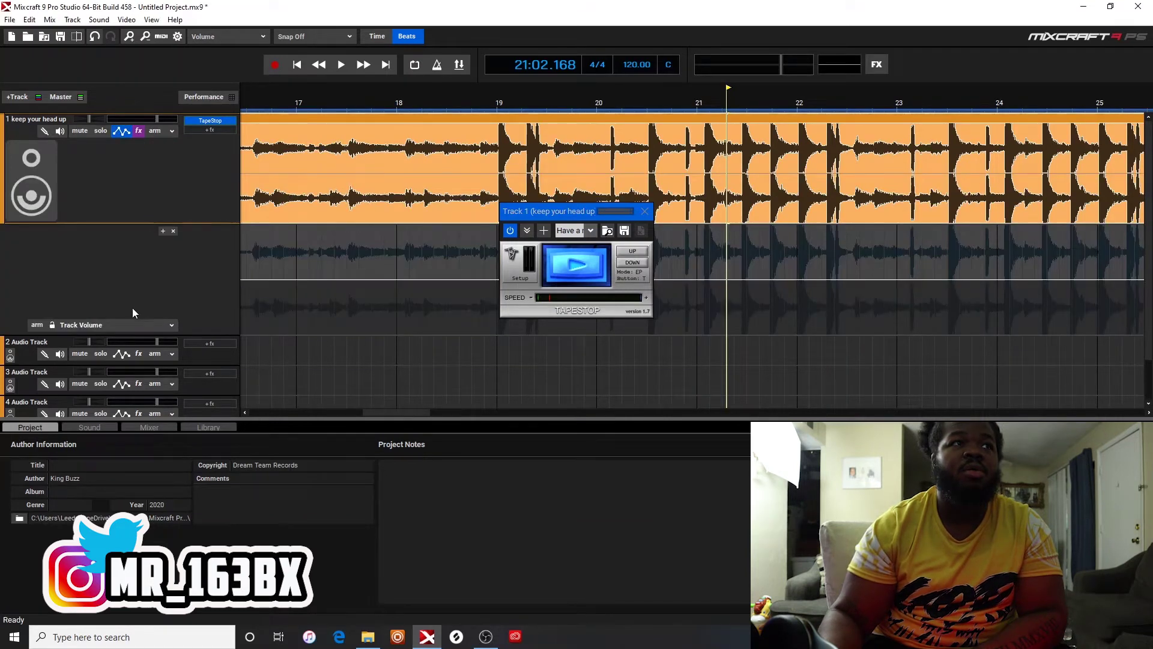
{"action": "left_click", "coordinate": [119, 326]}
{"action": "mouse_move", "coordinate": [105, 383]}
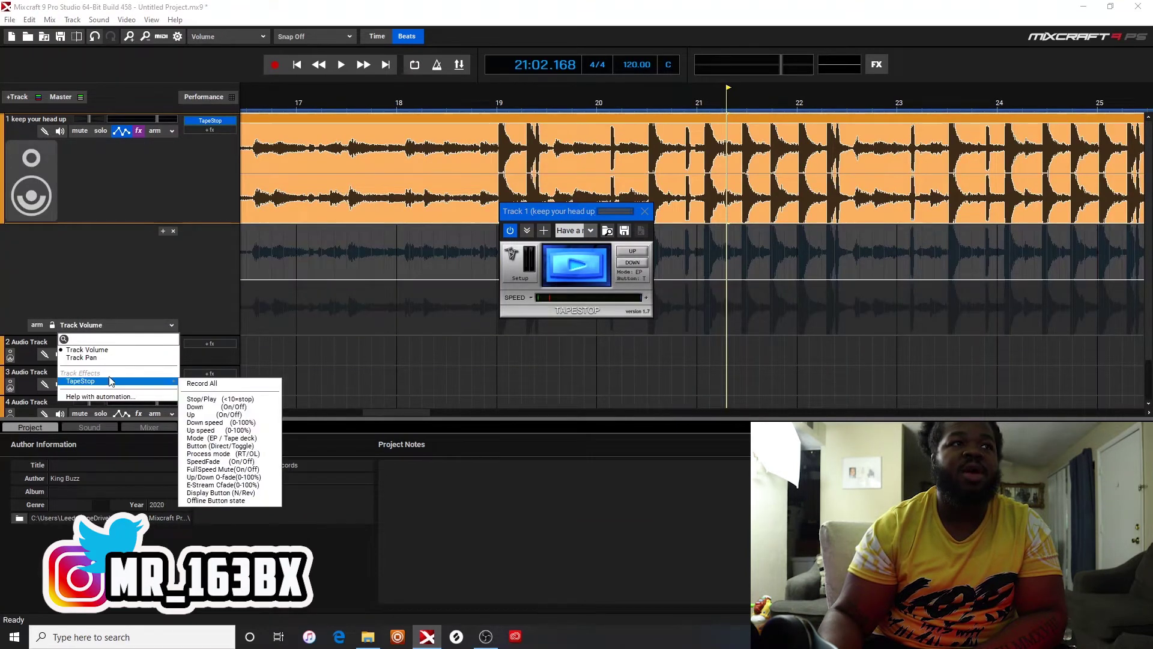
{"action": "left_click", "coordinate": [201, 399]}
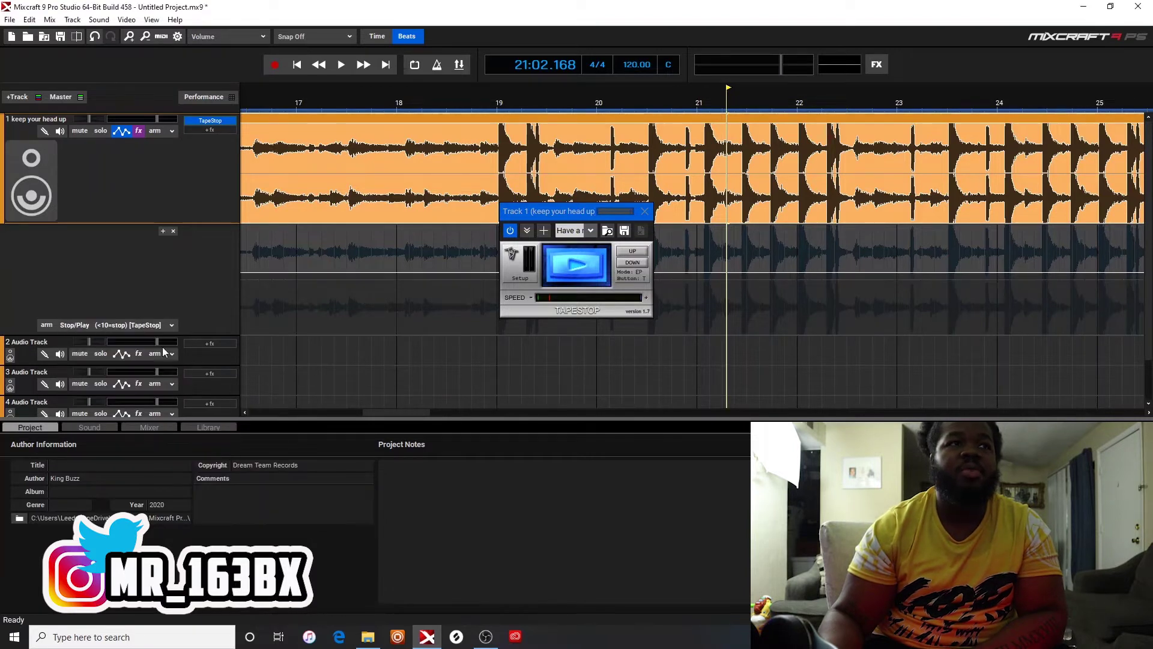
{"action": "left_click", "coordinate": [45, 327]}
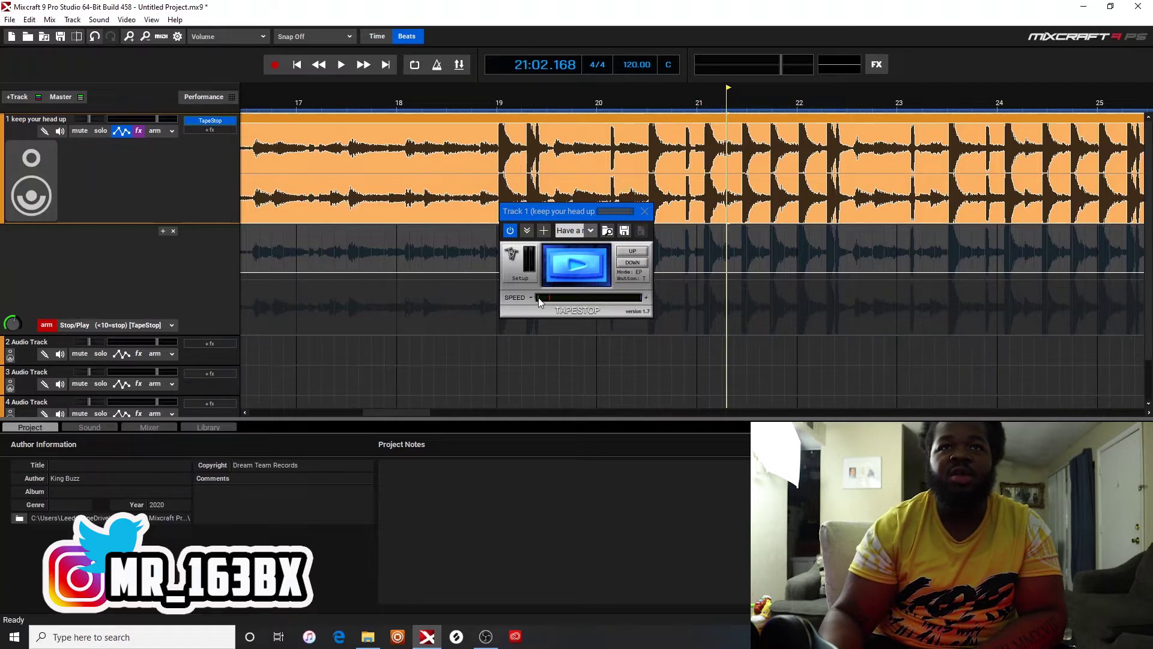
Step: Play the track from about the middle of bar 18 and test one TapeStop stop and restart during playback
{"action": "left_click", "coordinate": [451, 90]}
{"action": "key", "text": "space"}
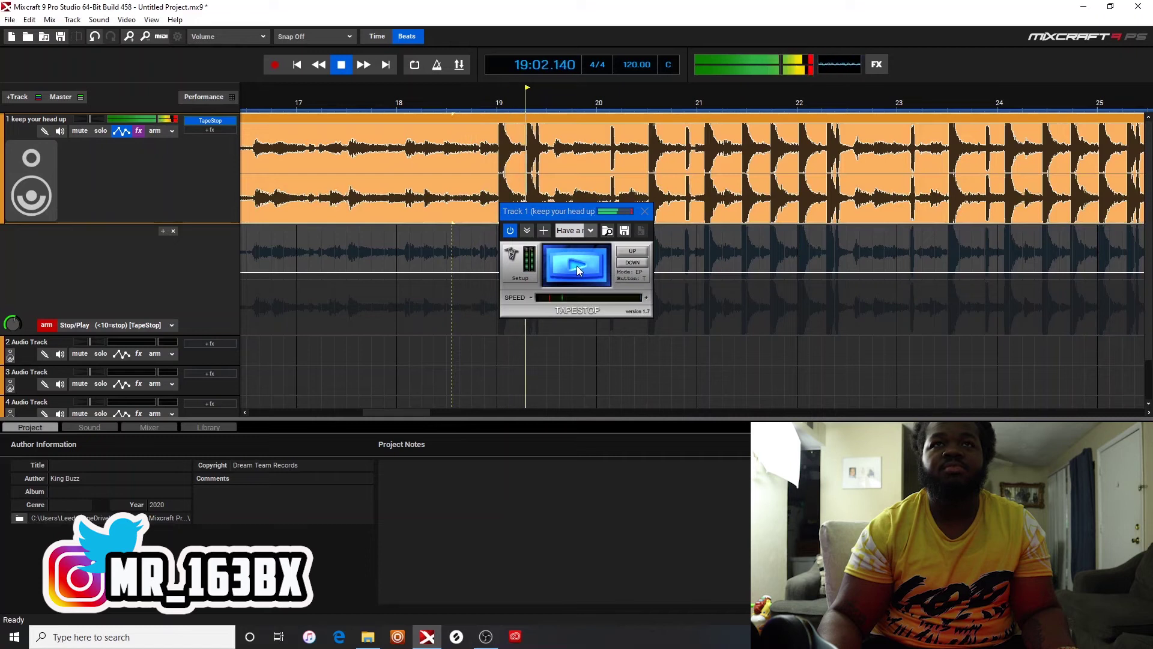
{"action": "left_click", "coordinate": [577, 265]}
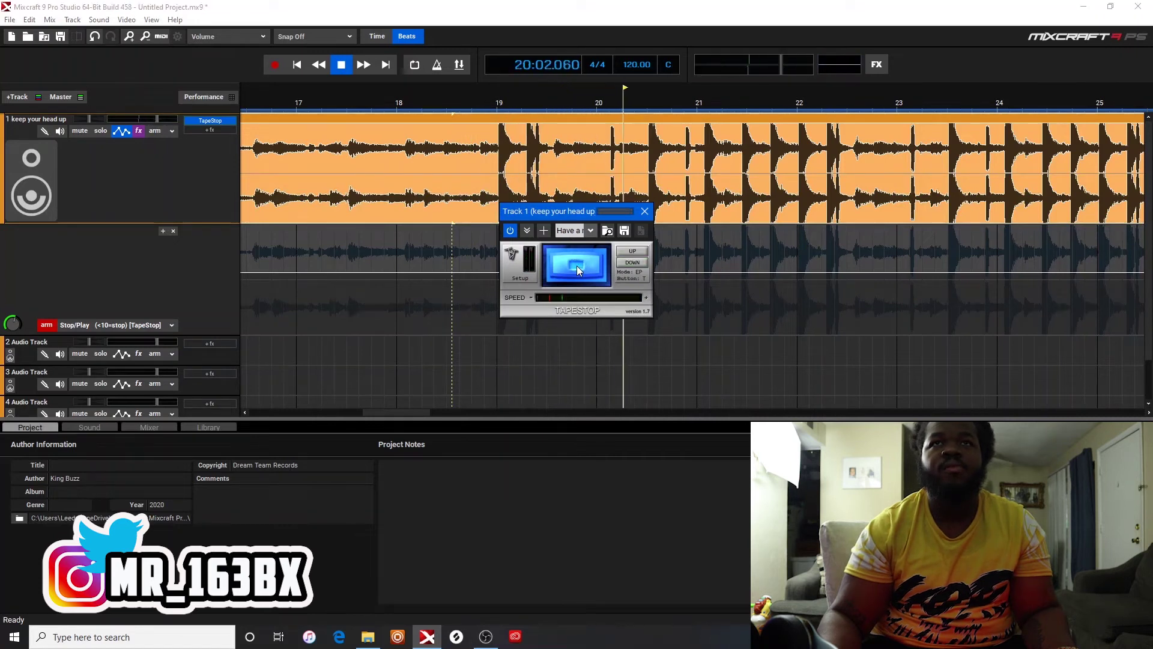
{"action": "left_click", "coordinate": [576, 264]}
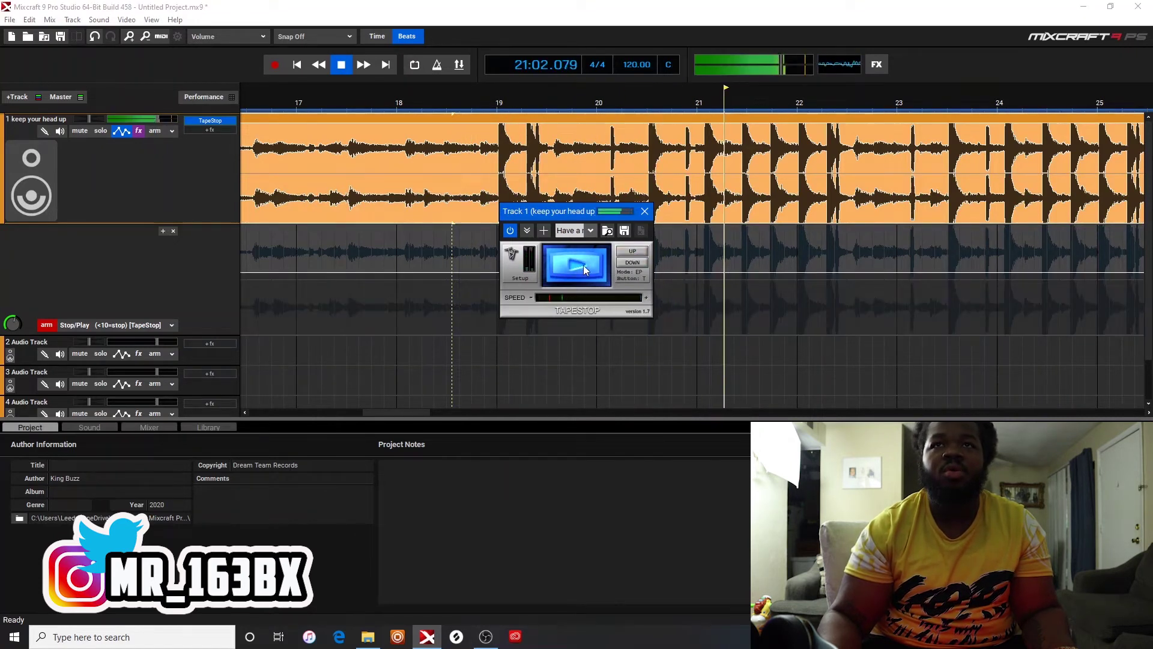
{"action": "key", "text": "space"}
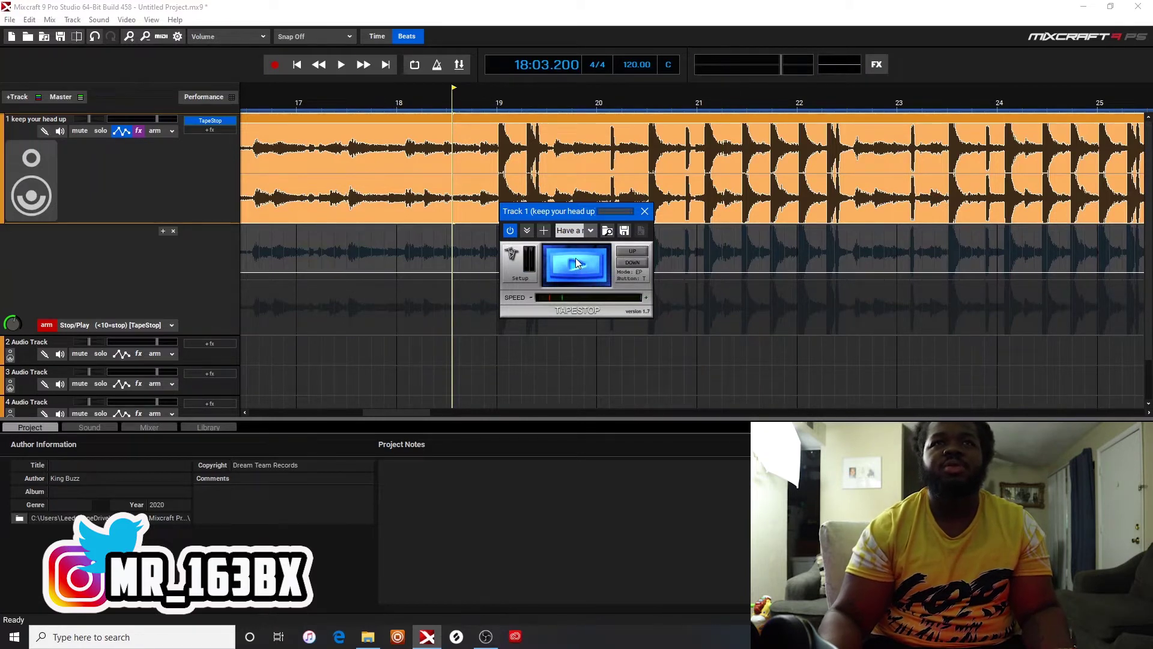
Step: Replay the track from bar 18, stopping and restarting the audio repeatedly with TapeStop, and end playback
{"action": "key", "text": "space"}
{"action": "left_click", "coordinate": [575, 258]}
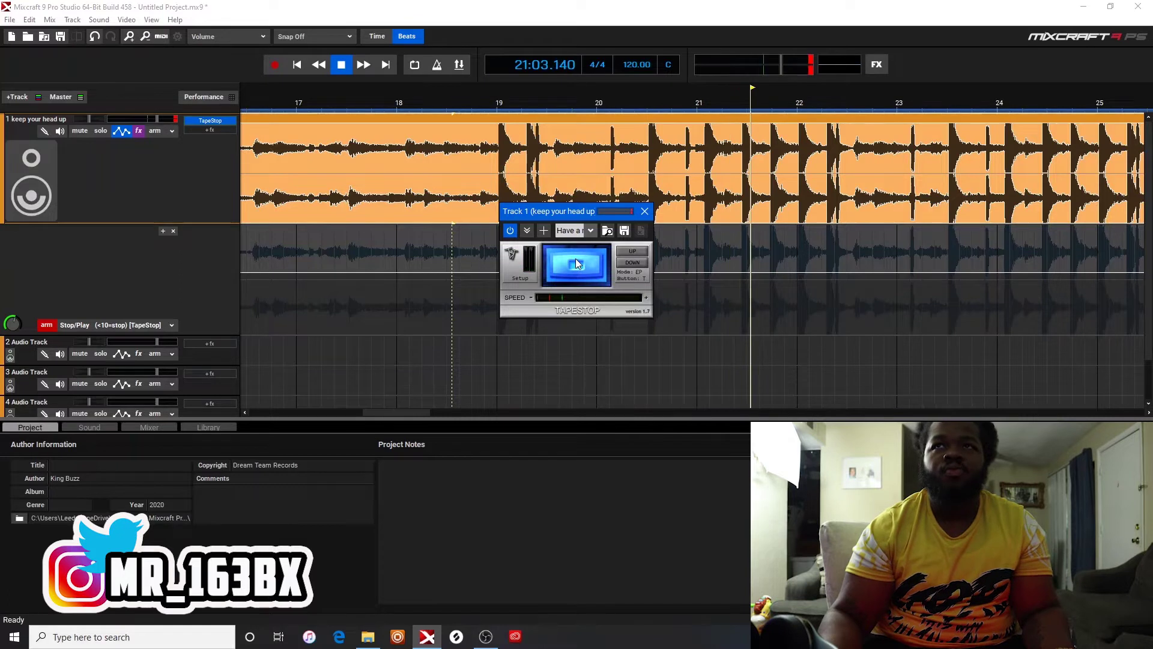
{"action": "left_click", "coordinate": [575, 259]}
{"action": "left_click", "coordinate": [576, 258]}
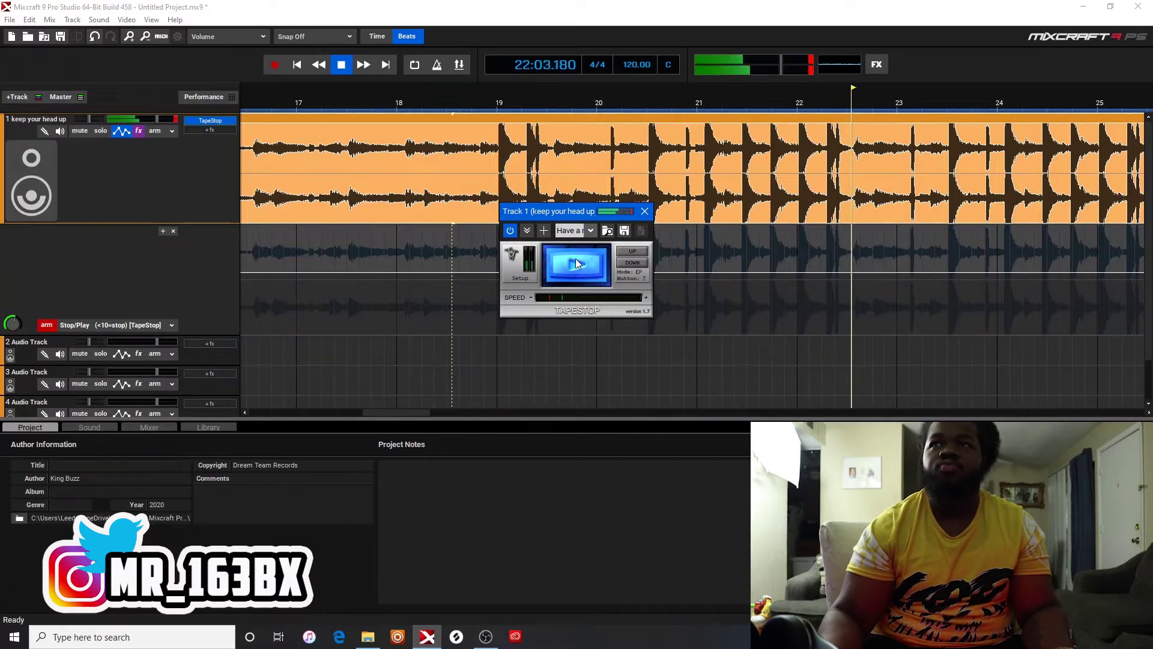
{"action": "left_click", "coordinate": [575, 258]}
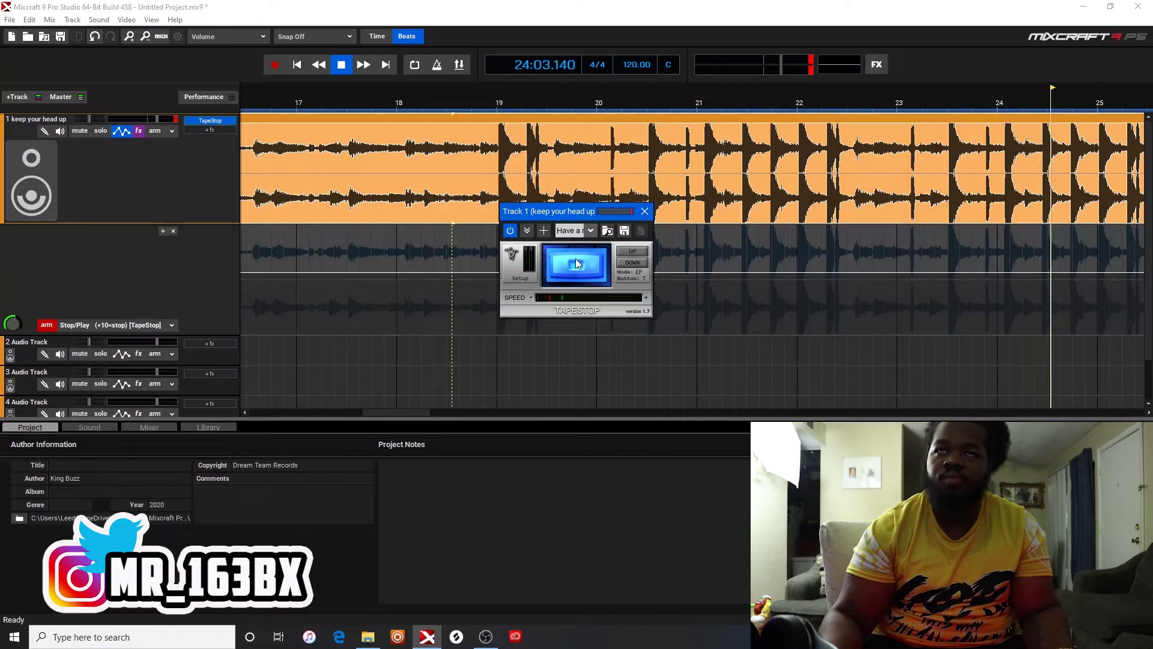
{"action": "left_click", "coordinate": [575, 258]}
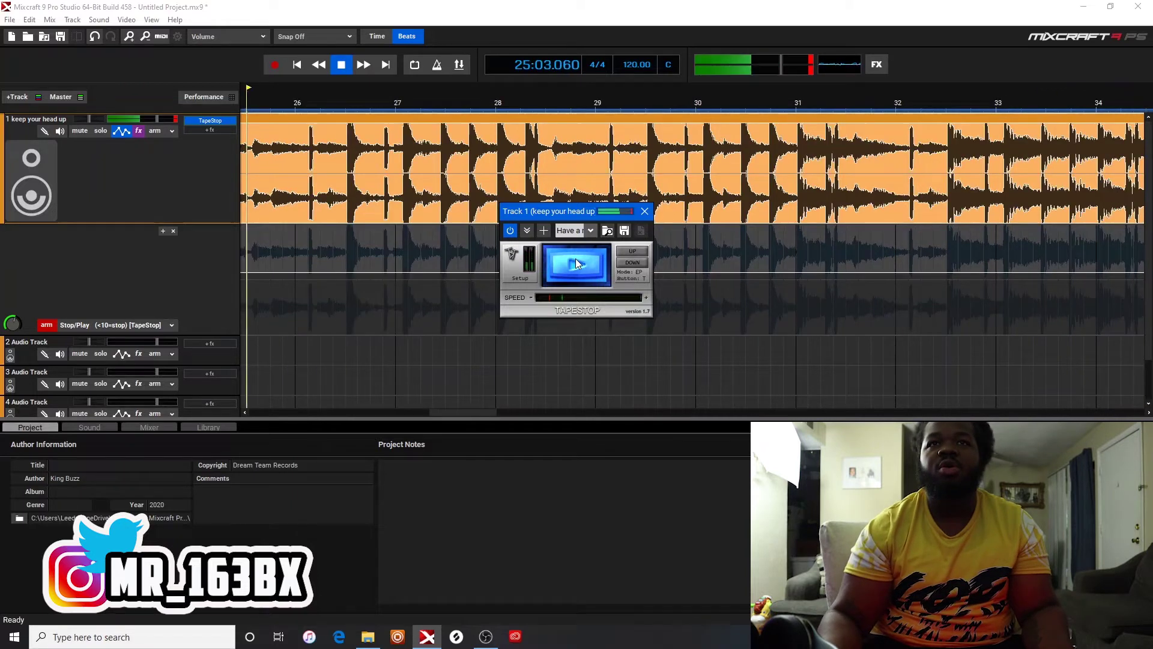
{"action": "key", "text": "space"}
Step: Raise TapeStop's speed setting to a little past the middle of its range and audition it from bar 18
{"action": "left_click_drag", "start_coordinate": [573, 303], "coordinate": [602, 299]}
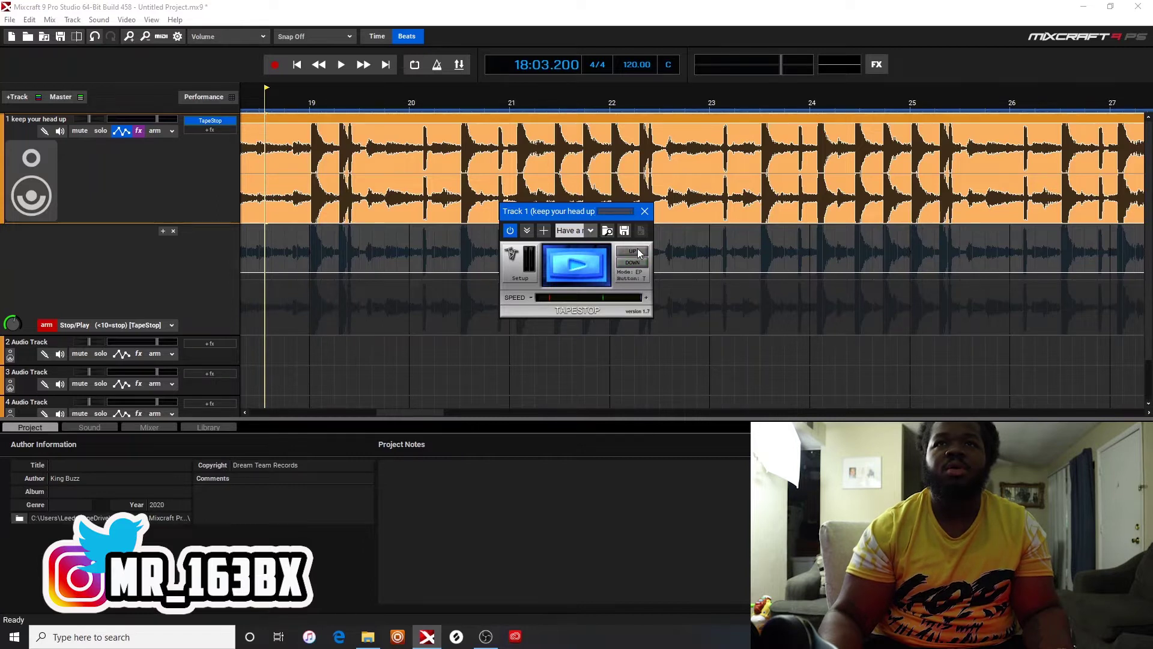
{"action": "key", "text": "space"}
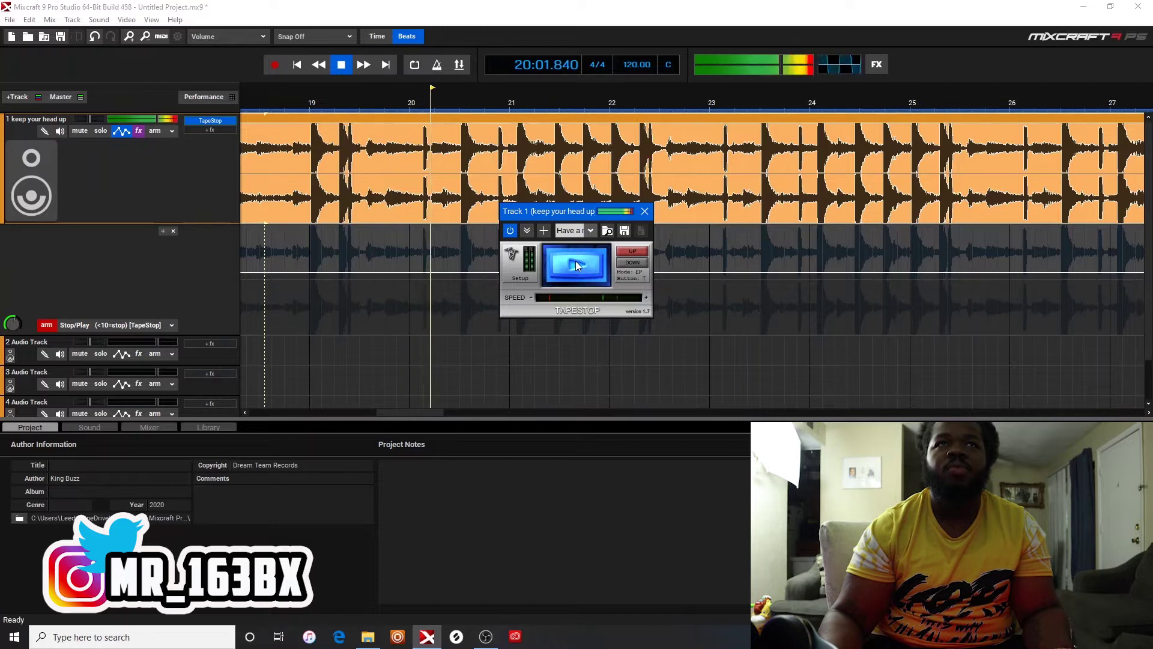
{"action": "key", "text": "space"}
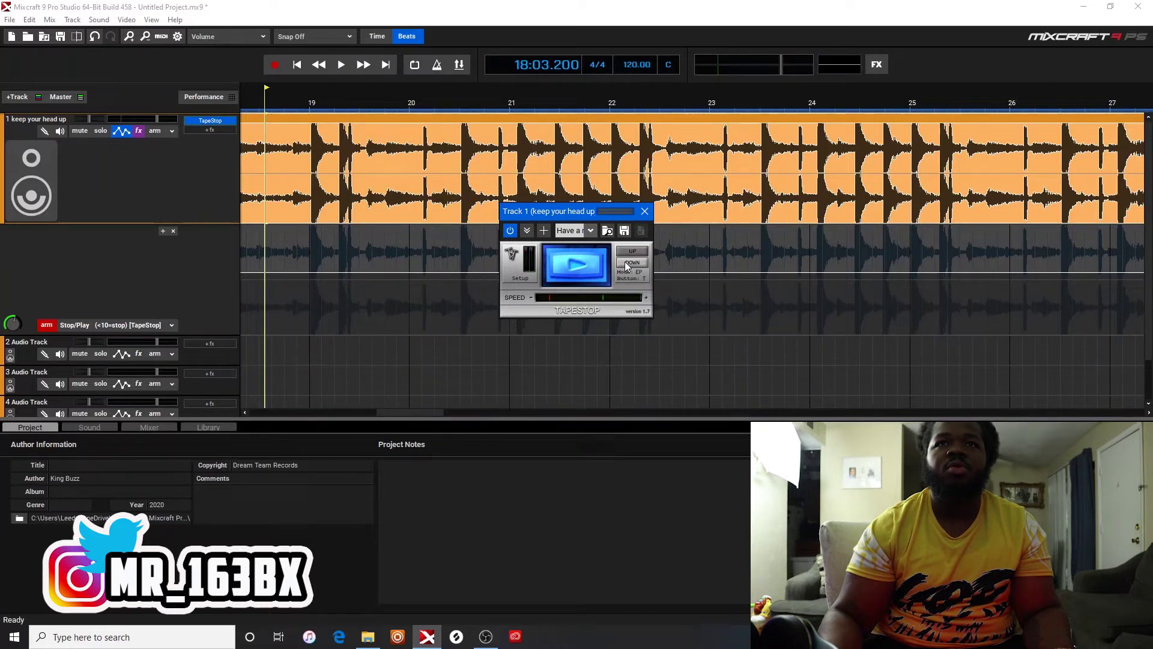
Step: Play from bar 18, stopping and restarting the audio repeatedly with TapeStop while lowering its speed to about a quarter of the range, and end playback
{"action": "key", "text": "space"}
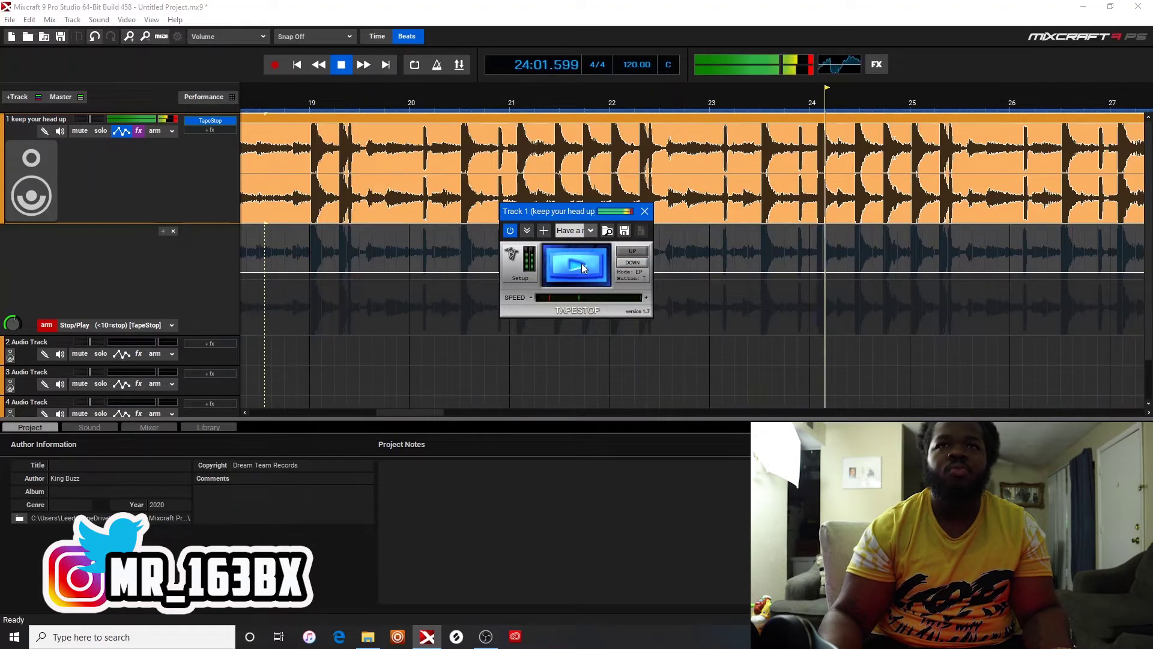
{"action": "left_click", "coordinate": [581, 266]}
{"action": "left_click", "coordinate": [582, 264]}
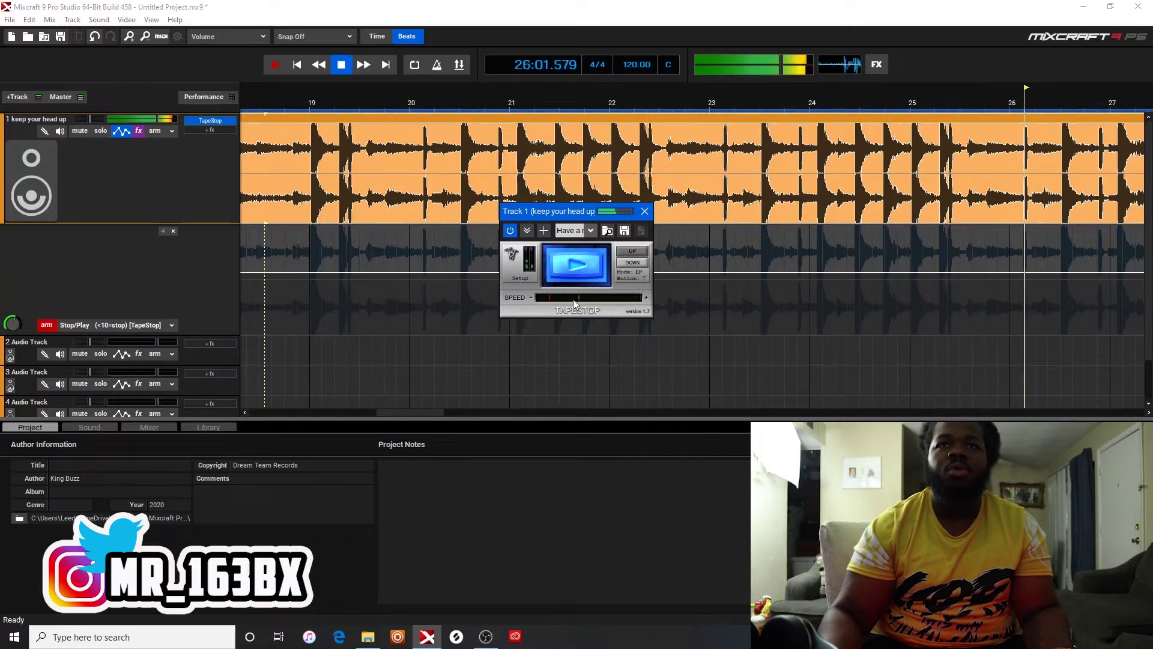
{"action": "left_click", "coordinate": [570, 274]}
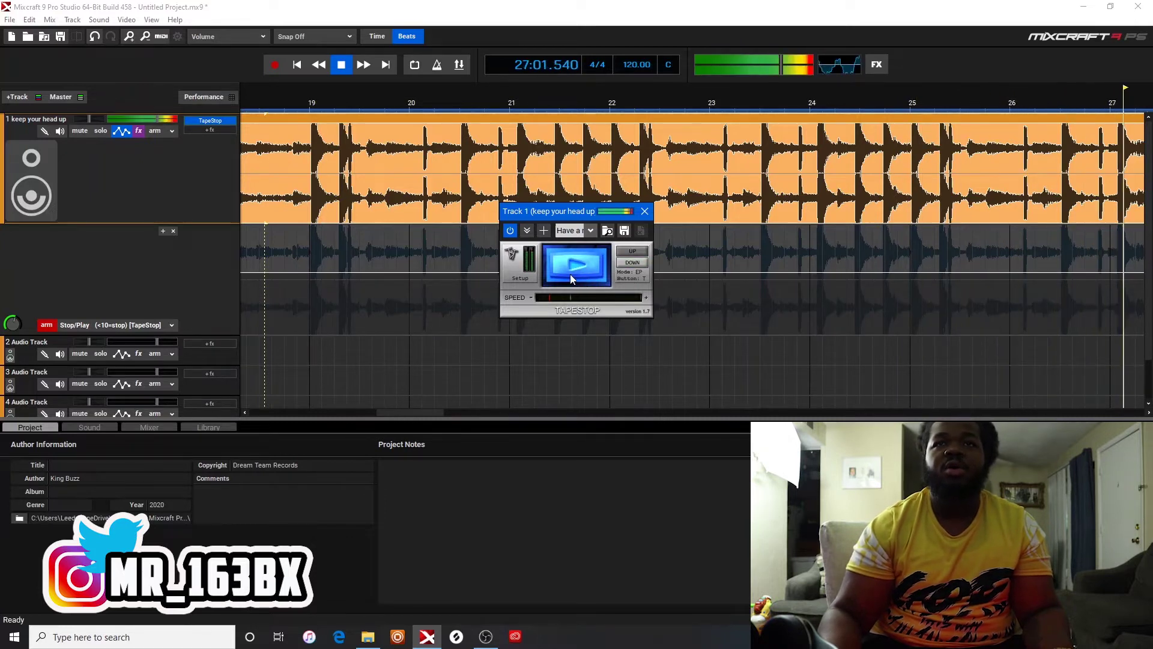
{"action": "left_click", "coordinate": [570, 268]}
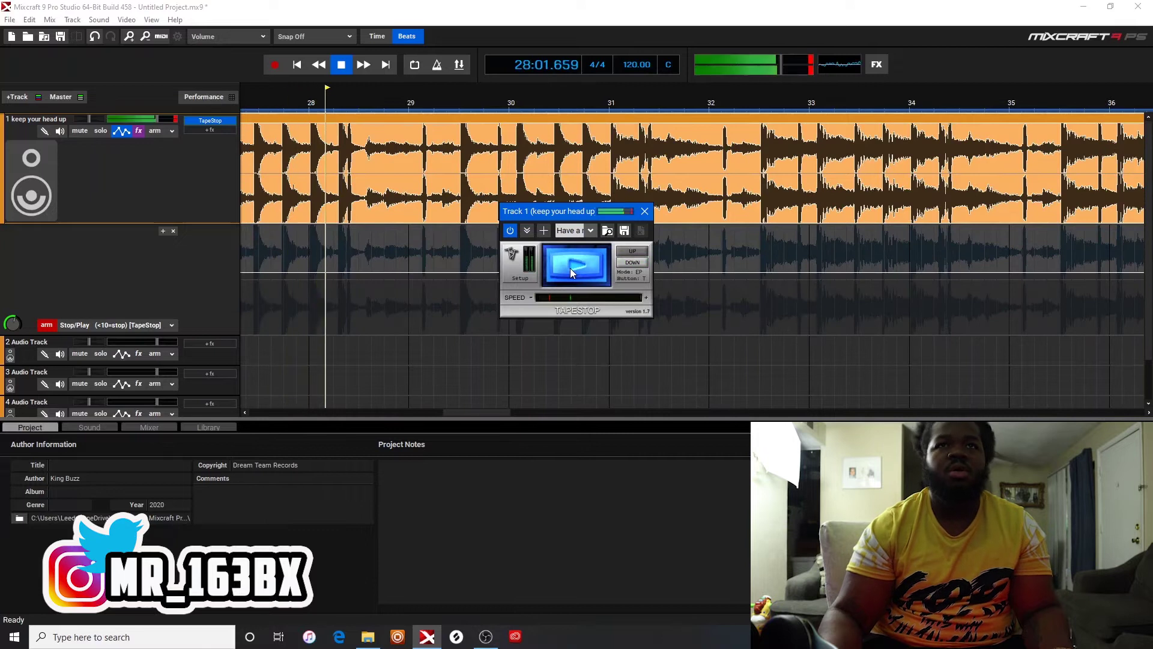
{"action": "left_click", "coordinate": [571, 268]}
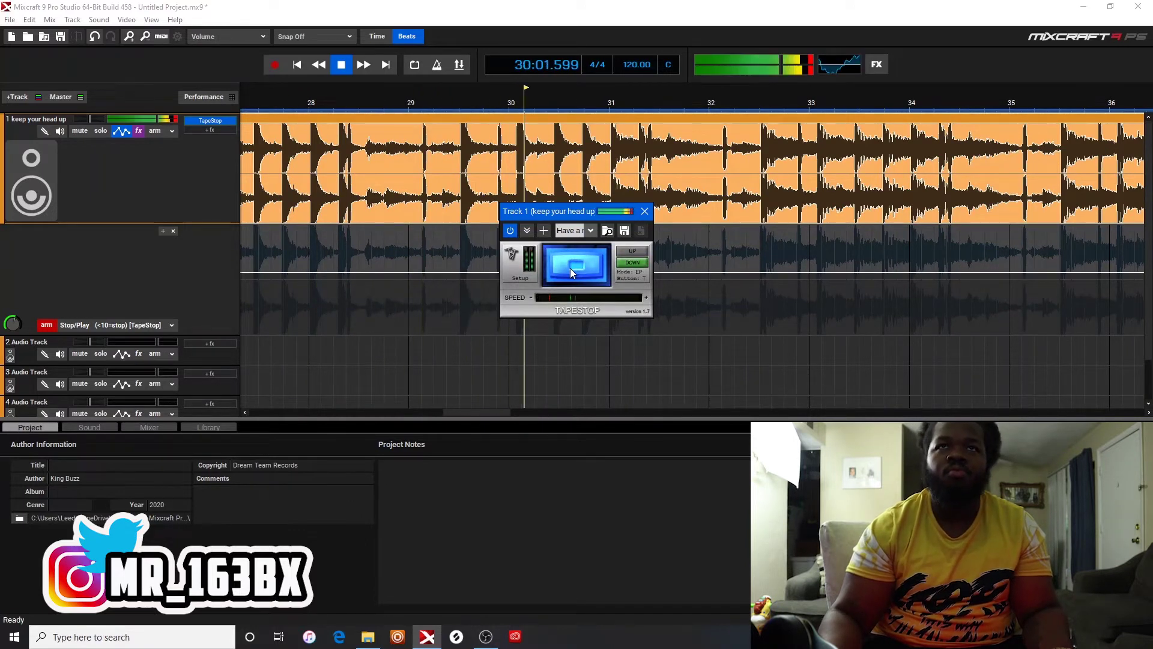
{"action": "left_click", "coordinate": [570, 268]}
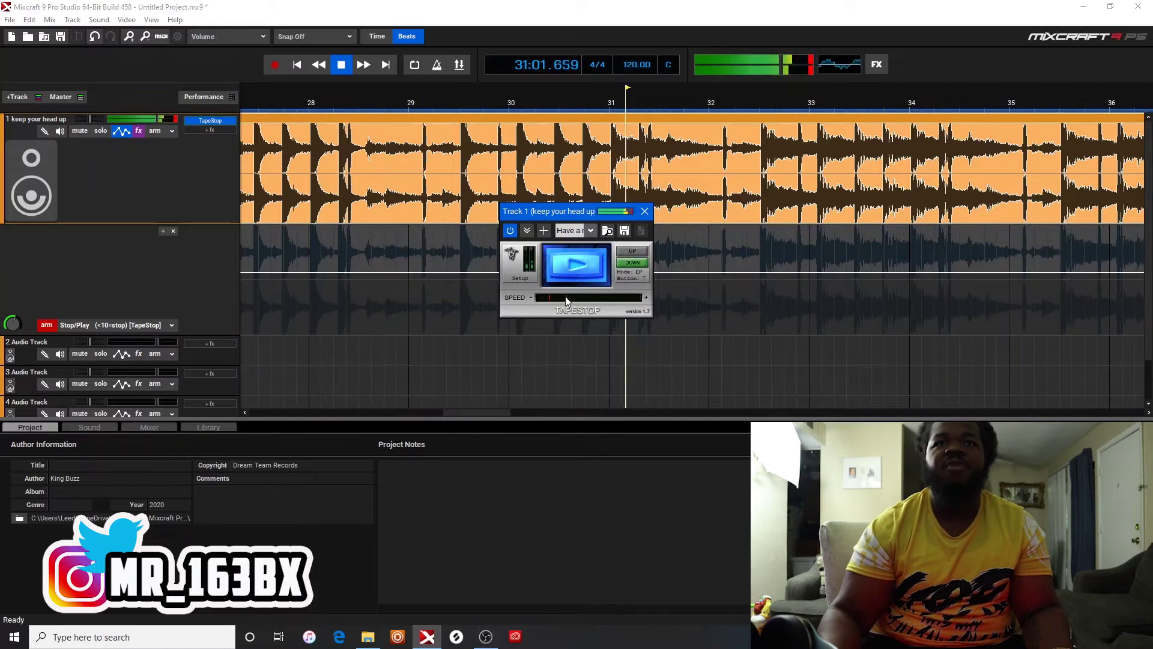
{"action": "left_click", "coordinate": [577, 261]}
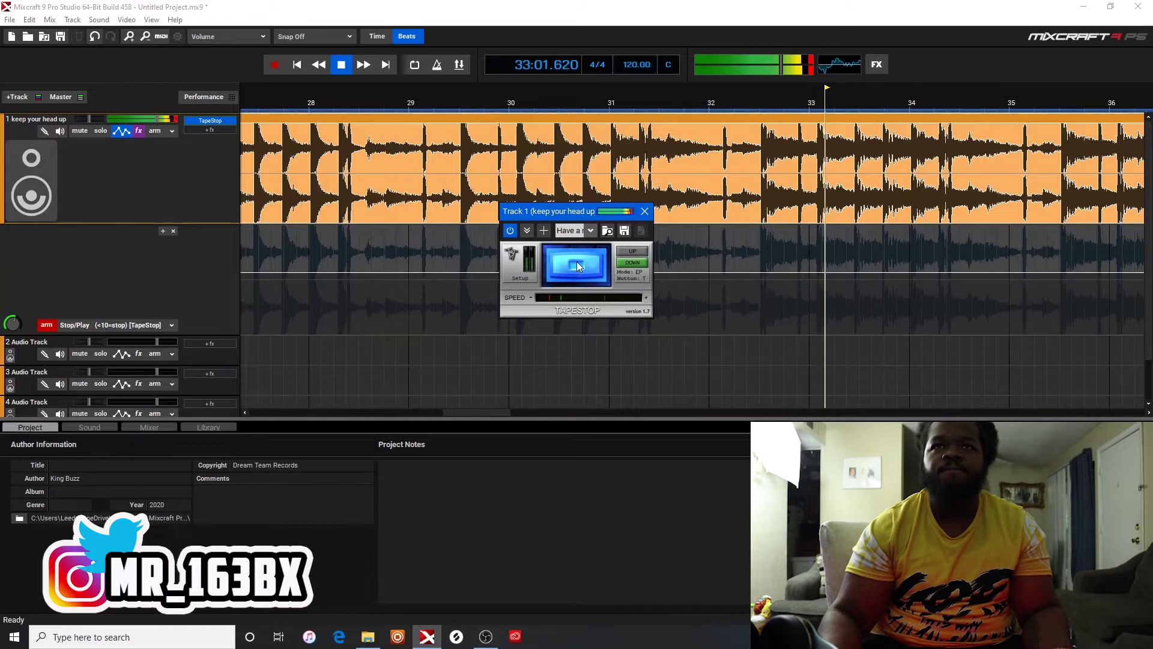
{"action": "left_click", "coordinate": [576, 261]}
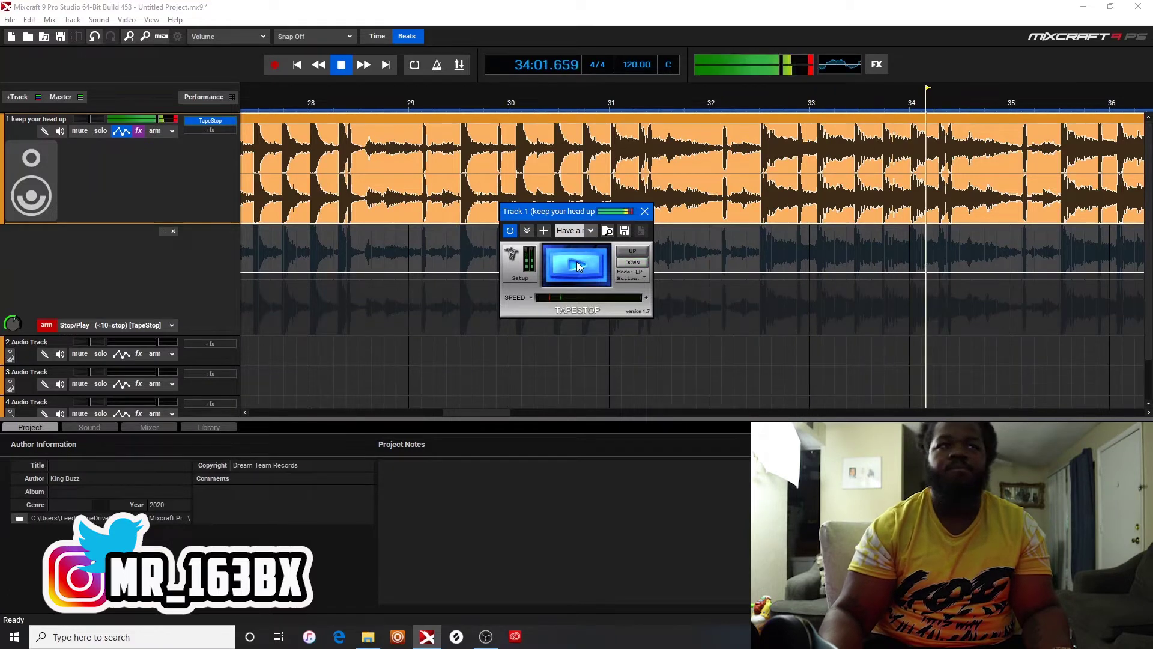
{"action": "key", "text": "space"}
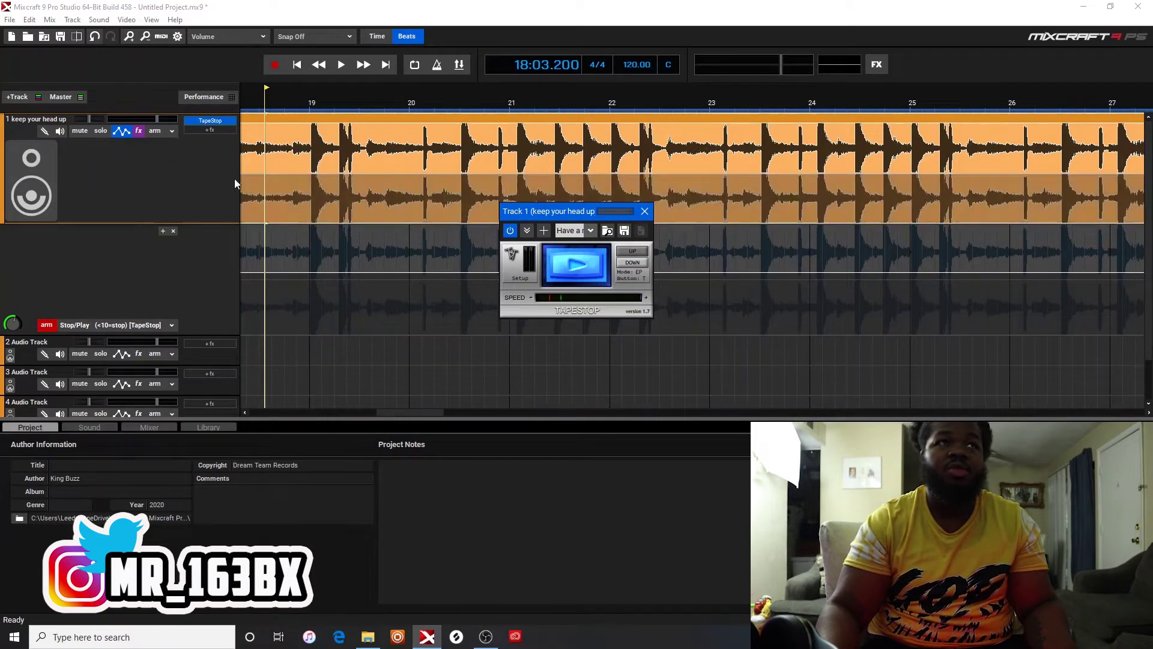
{"action": "left_click", "coordinate": [52, 325]}
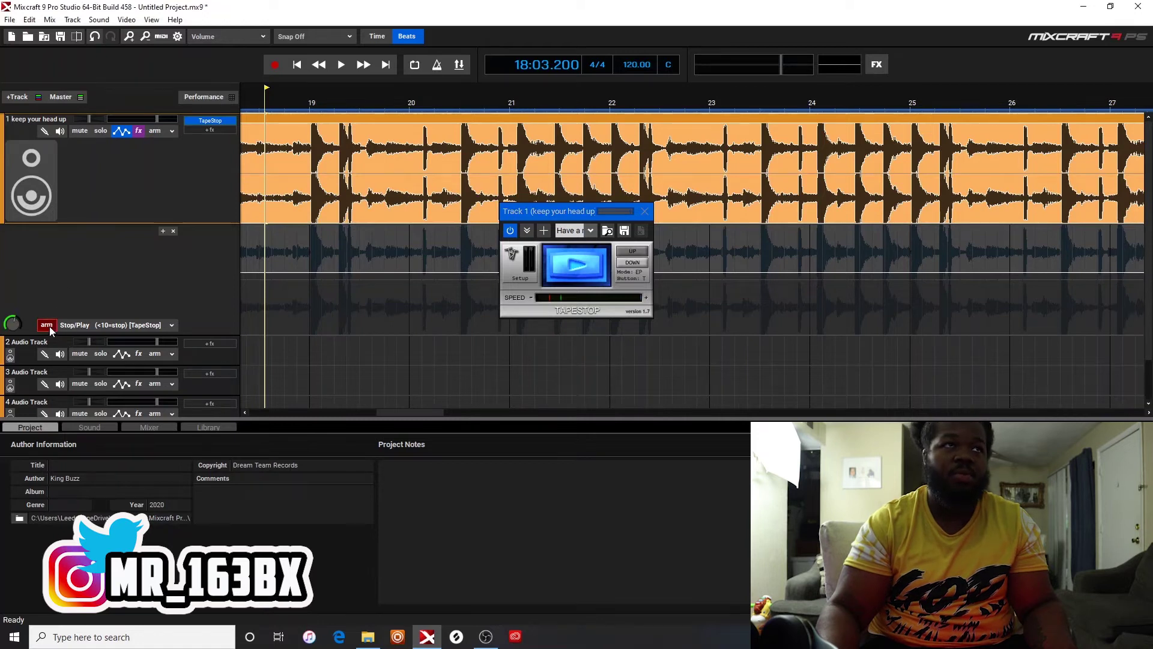
{"action": "left_click", "coordinate": [154, 130]}
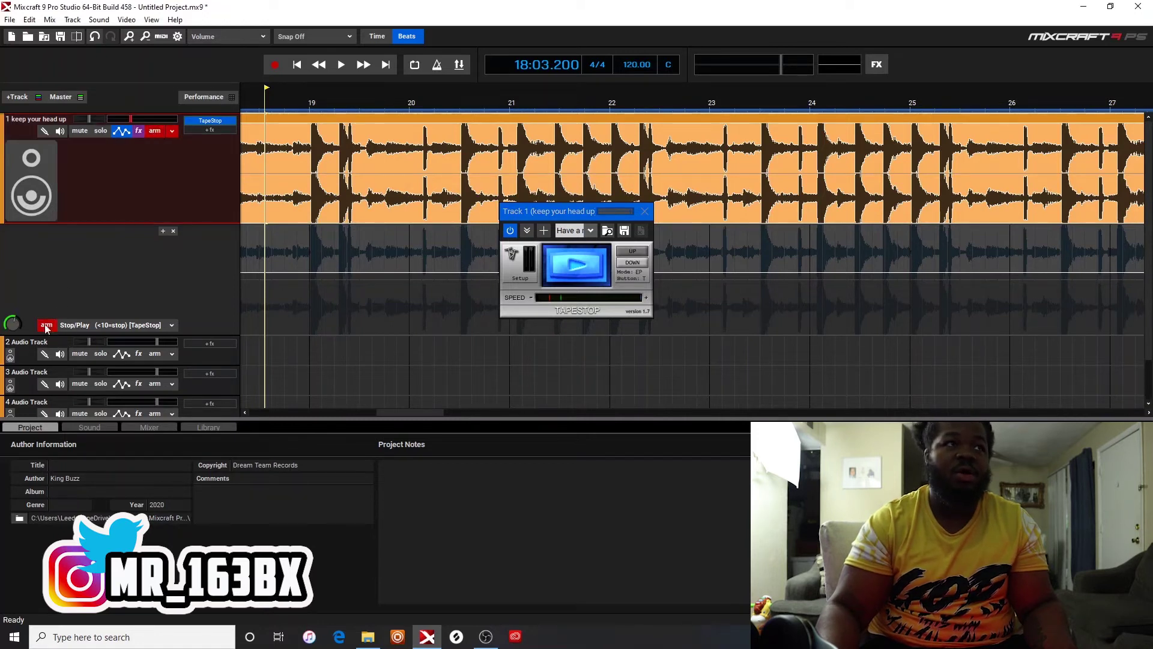
{"action": "left_click", "coordinate": [154, 131]}
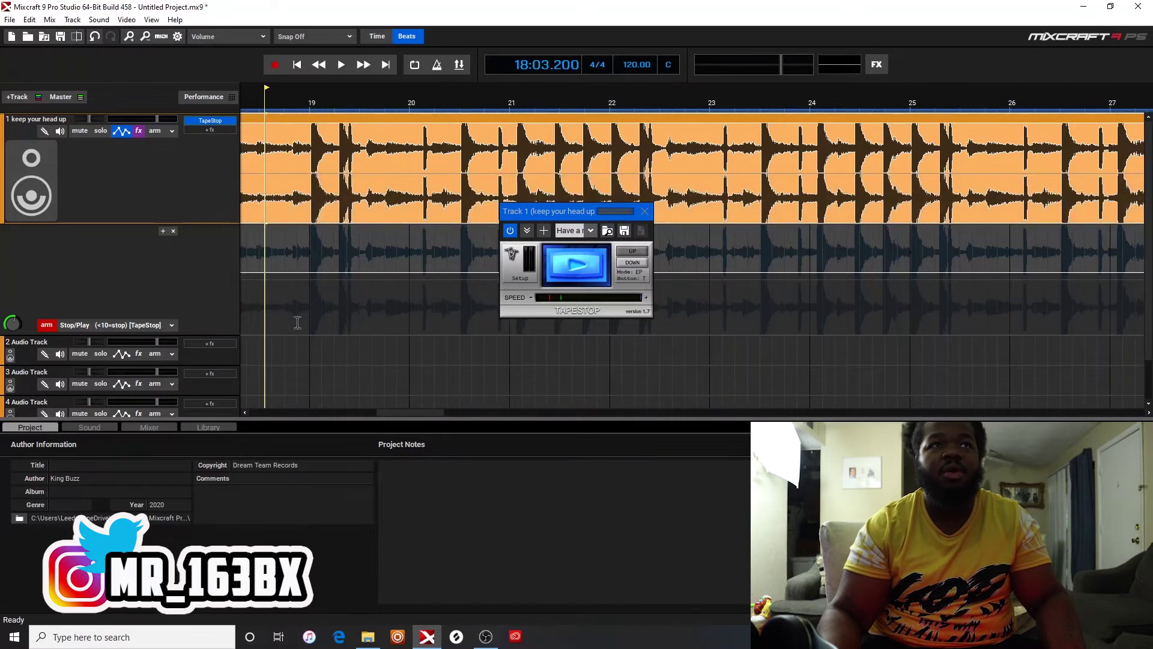
Step: Record TapeStop stop and restart automation on the first track from bar 18 to about the end of bar 29, and play it back
{"action": "key", "text": "r"}
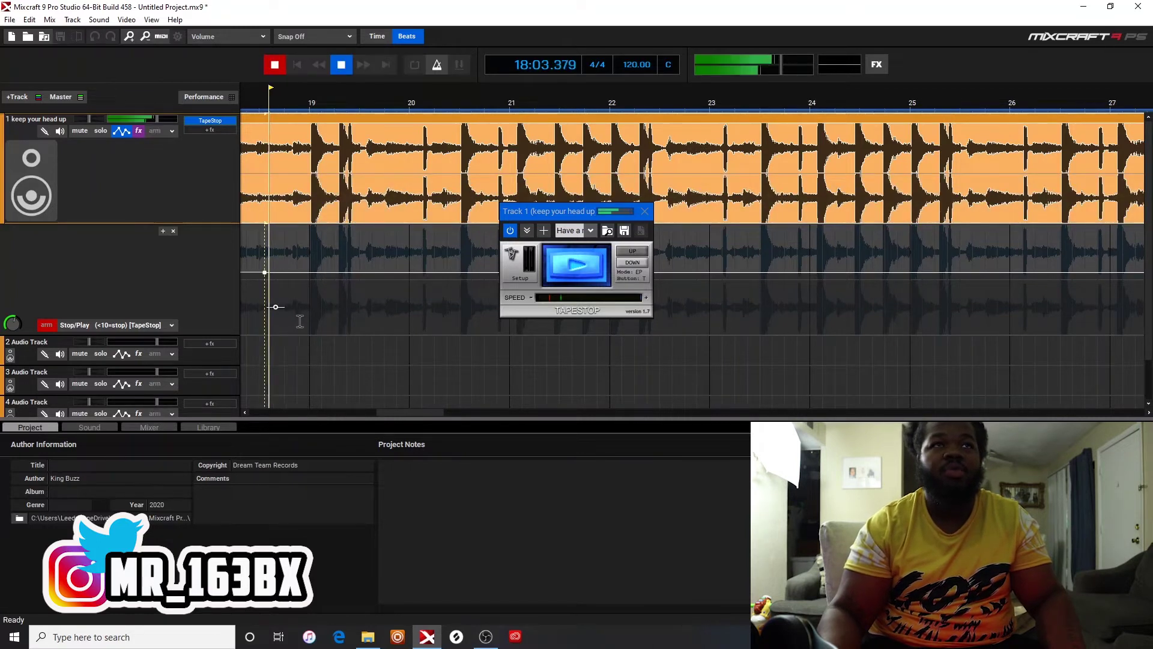
{"action": "left_click", "coordinate": [571, 261]}
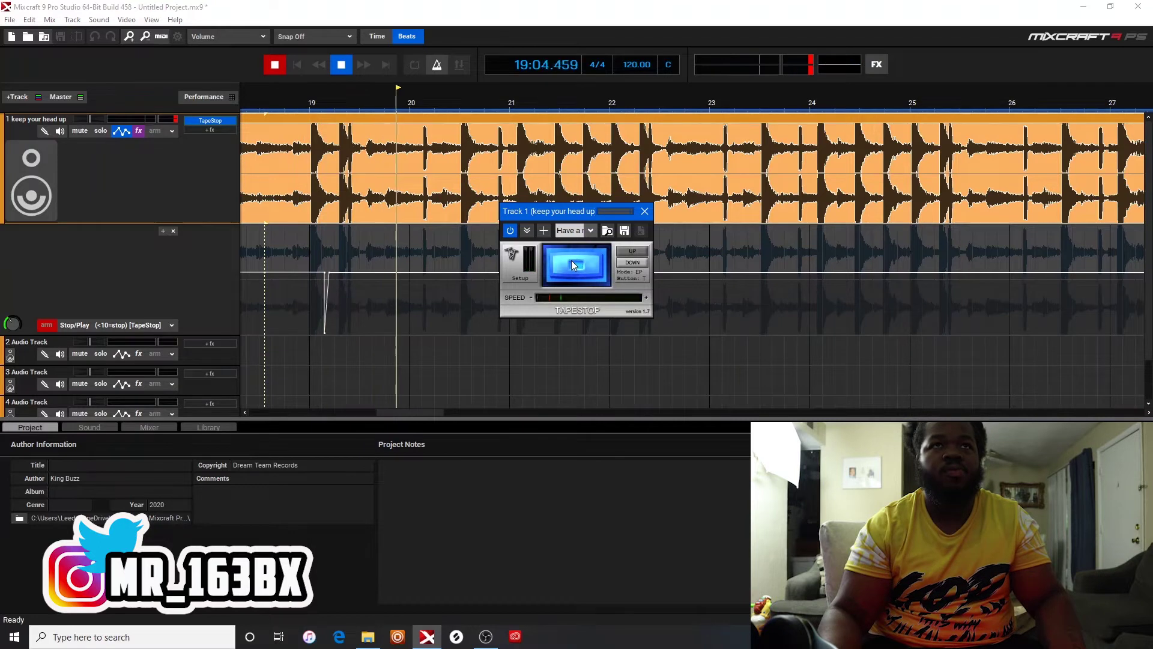
{"action": "left_click", "coordinate": [571, 260]}
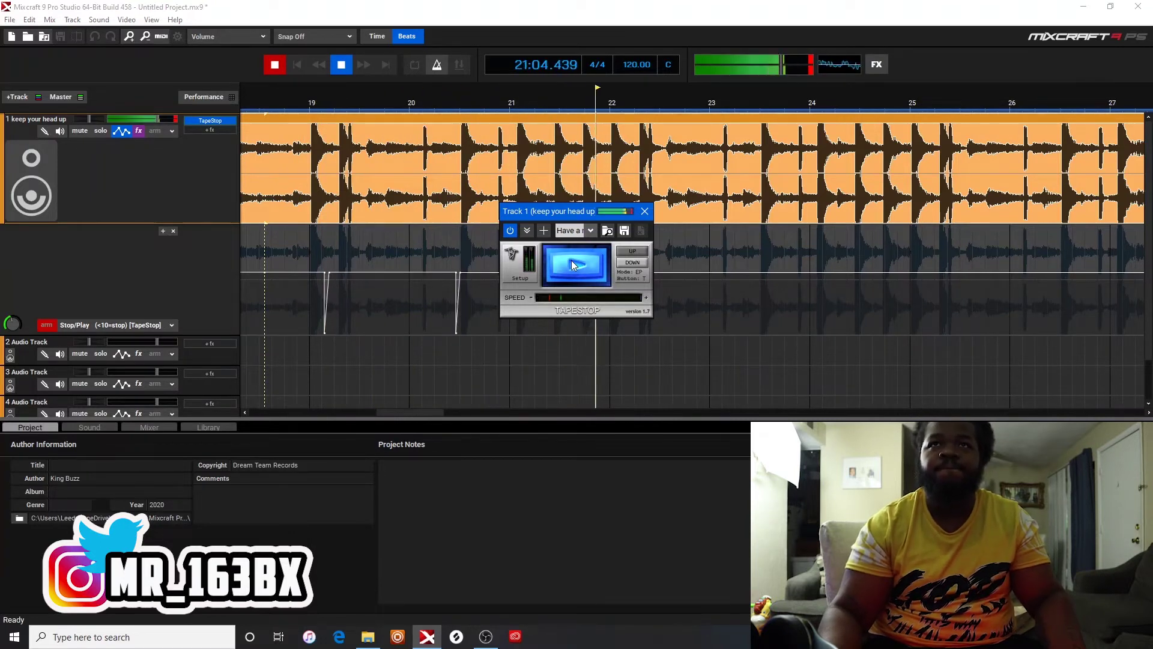
{"action": "left_click", "coordinate": [571, 261]}
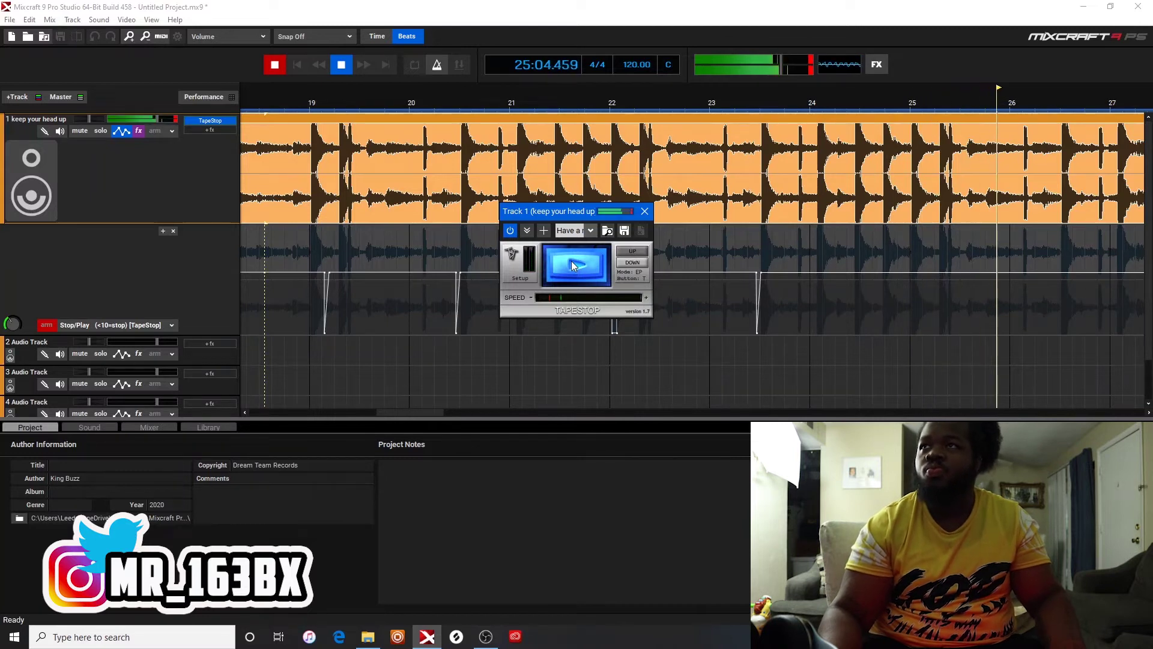
{"action": "left_click", "coordinate": [571, 261]}
{"action": "left_click", "coordinate": [571, 260]}
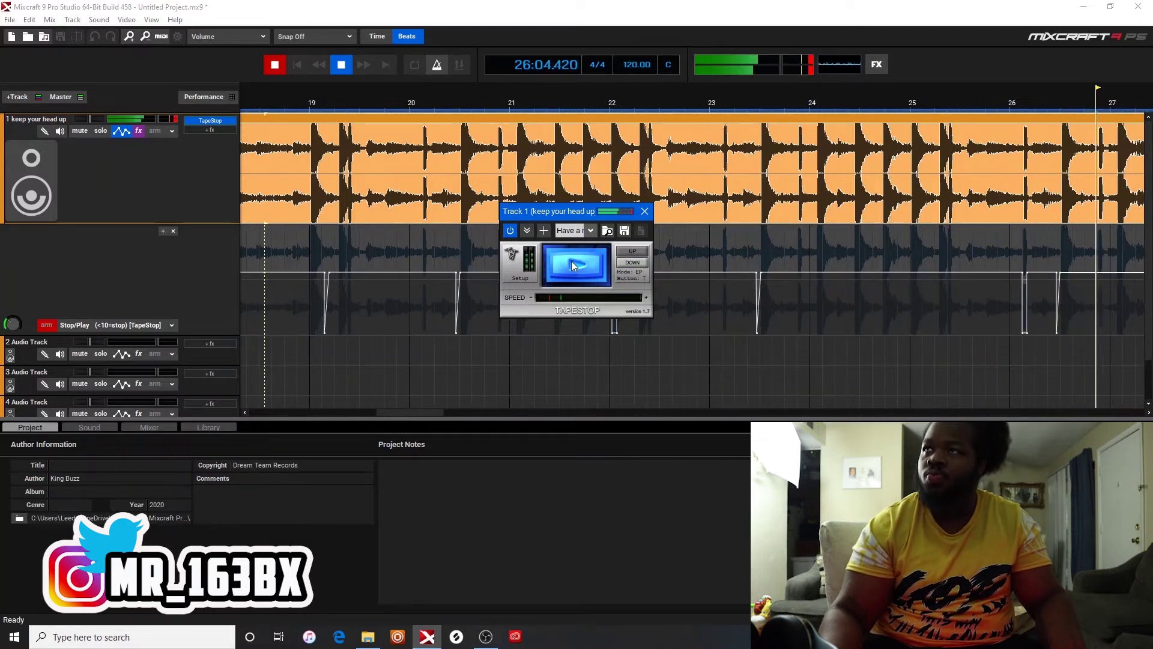
{"action": "left_click", "coordinate": [571, 261]}
{"action": "left_click", "coordinate": [572, 260]}
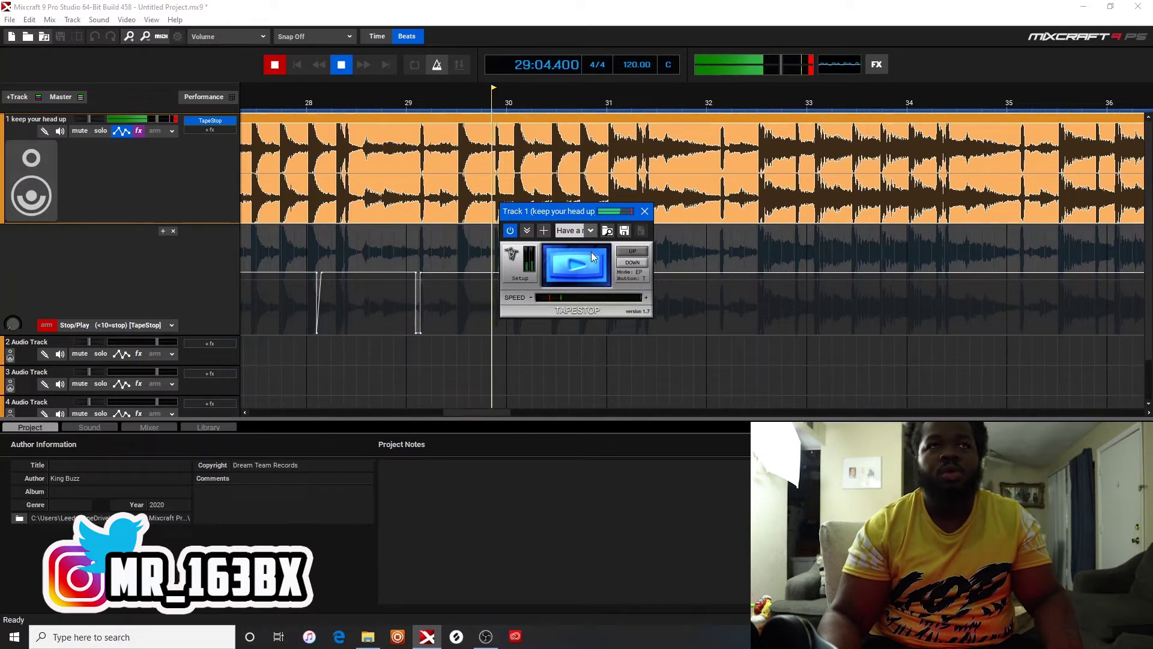
{"action": "key", "text": "space"}
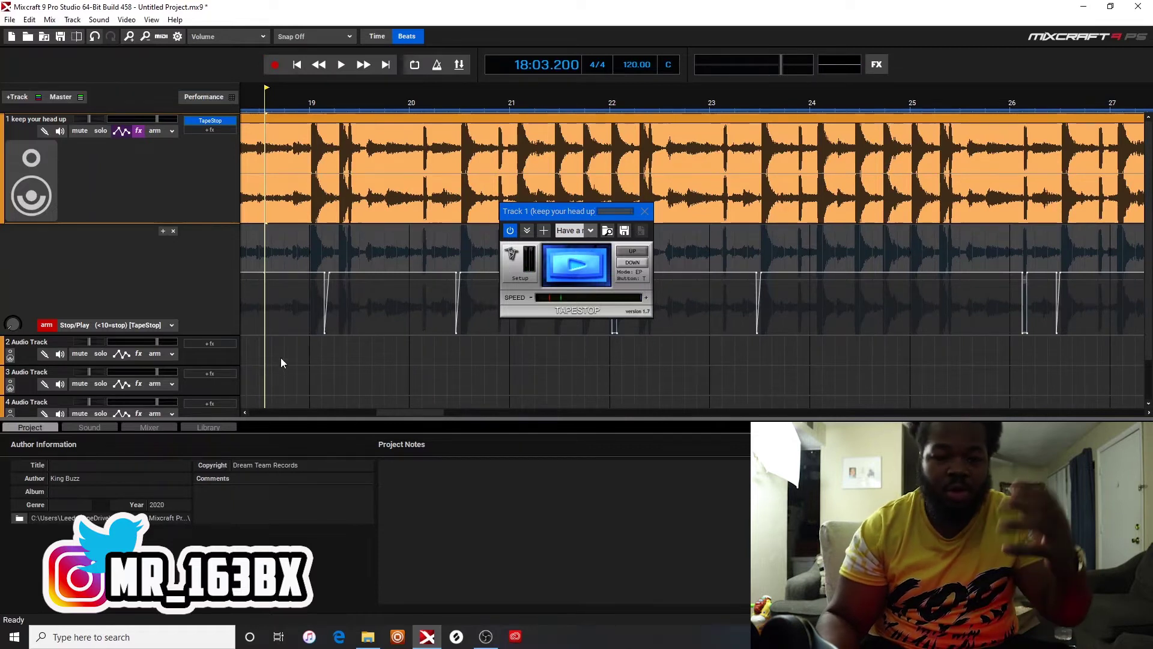
{"action": "key", "text": "space"}
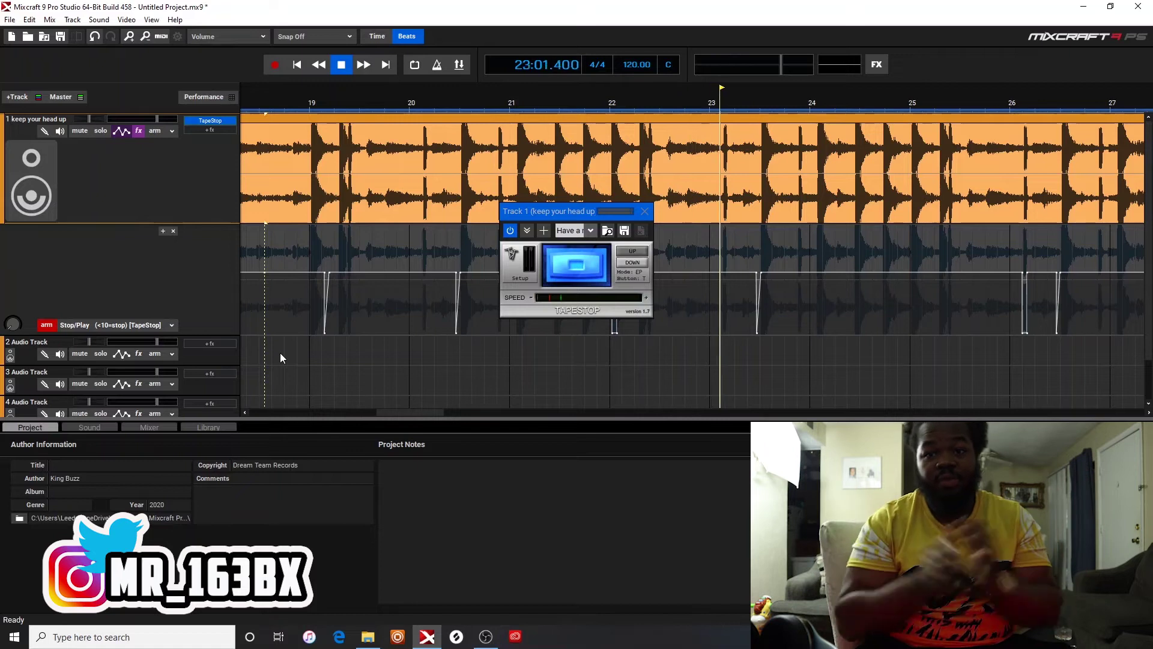
{"action": "key", "text": "space"}
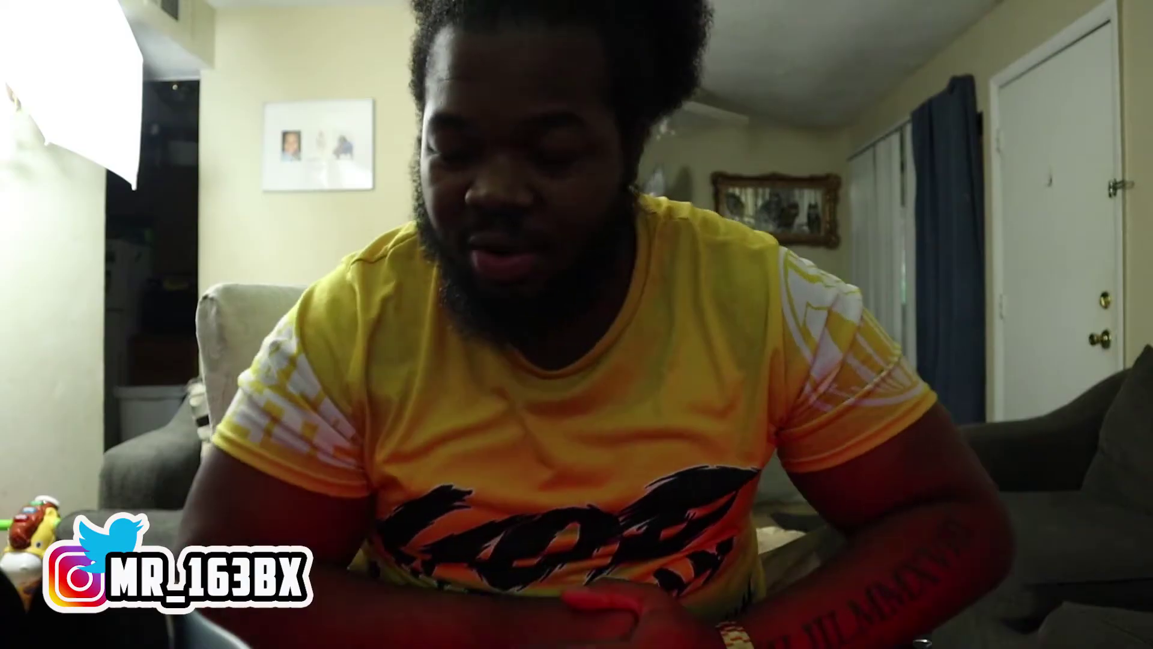